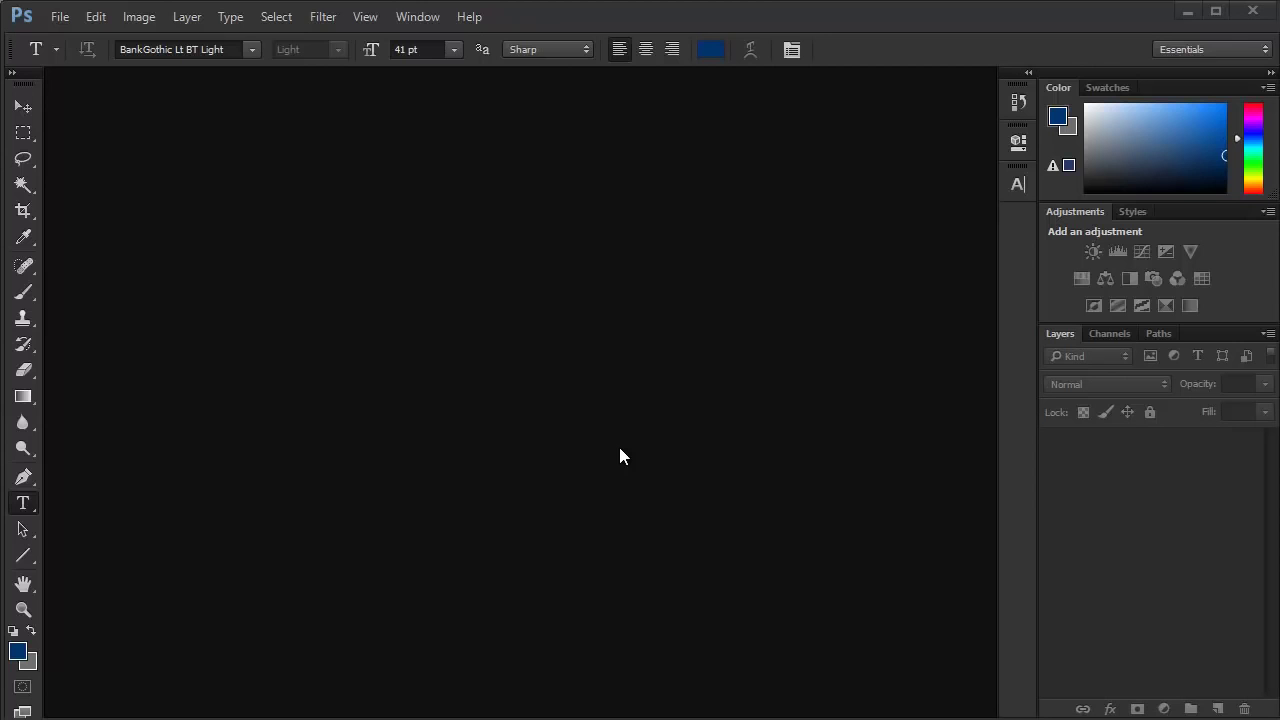
Create a new document named Ex.
key(v)
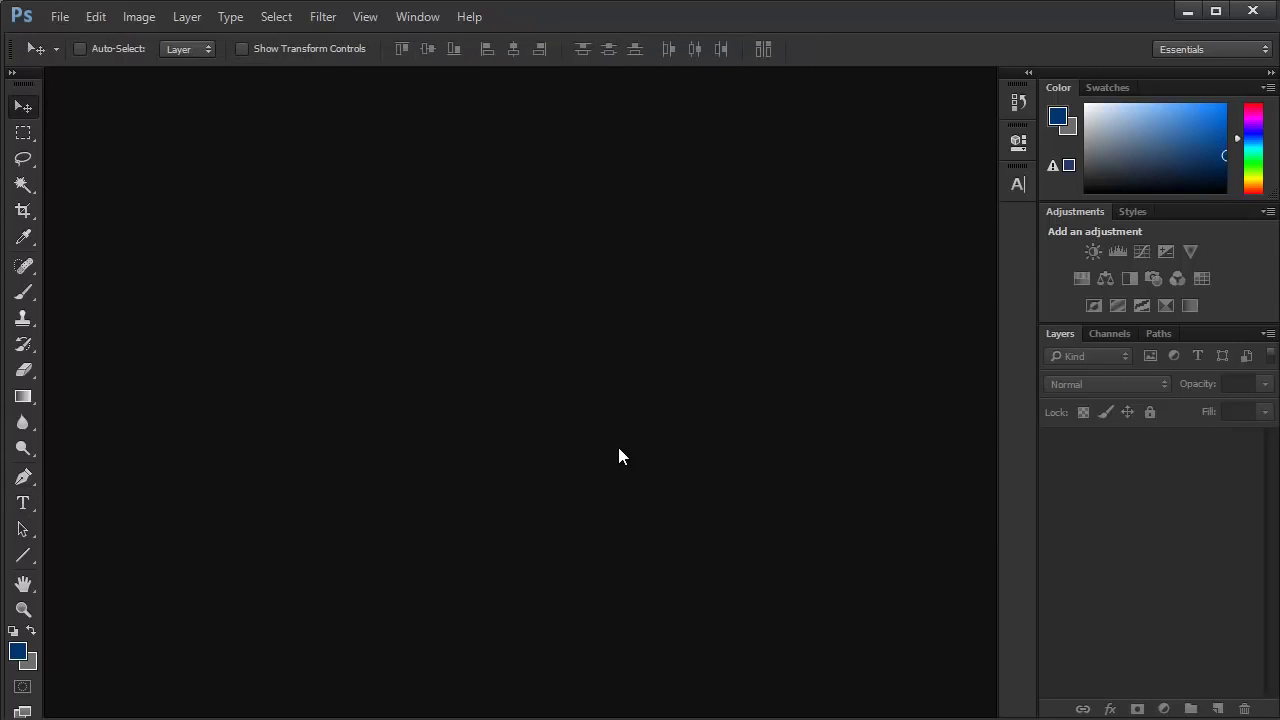
key(ctrl+n)
text(Ex)
key(Return)
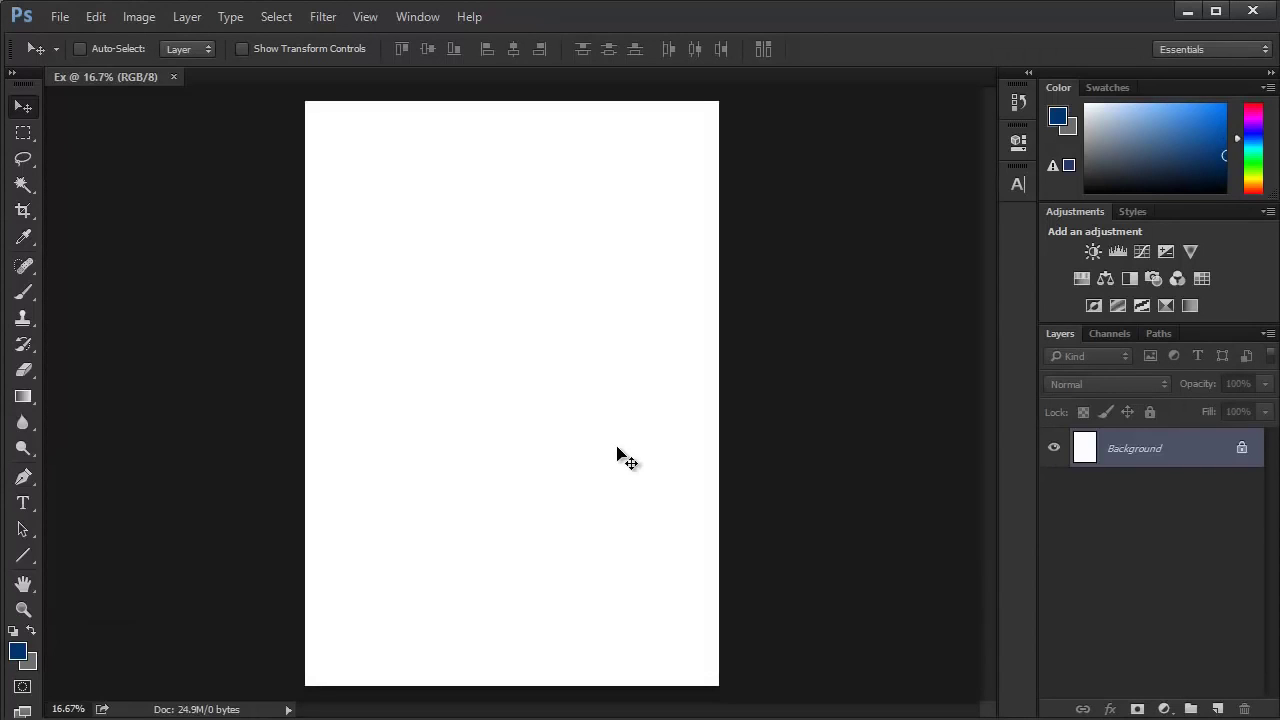
Start a work path with the Pen tool by placing two anchor points joined by a straight diagonal segment in the page's upper-left area.
click(28, 476)
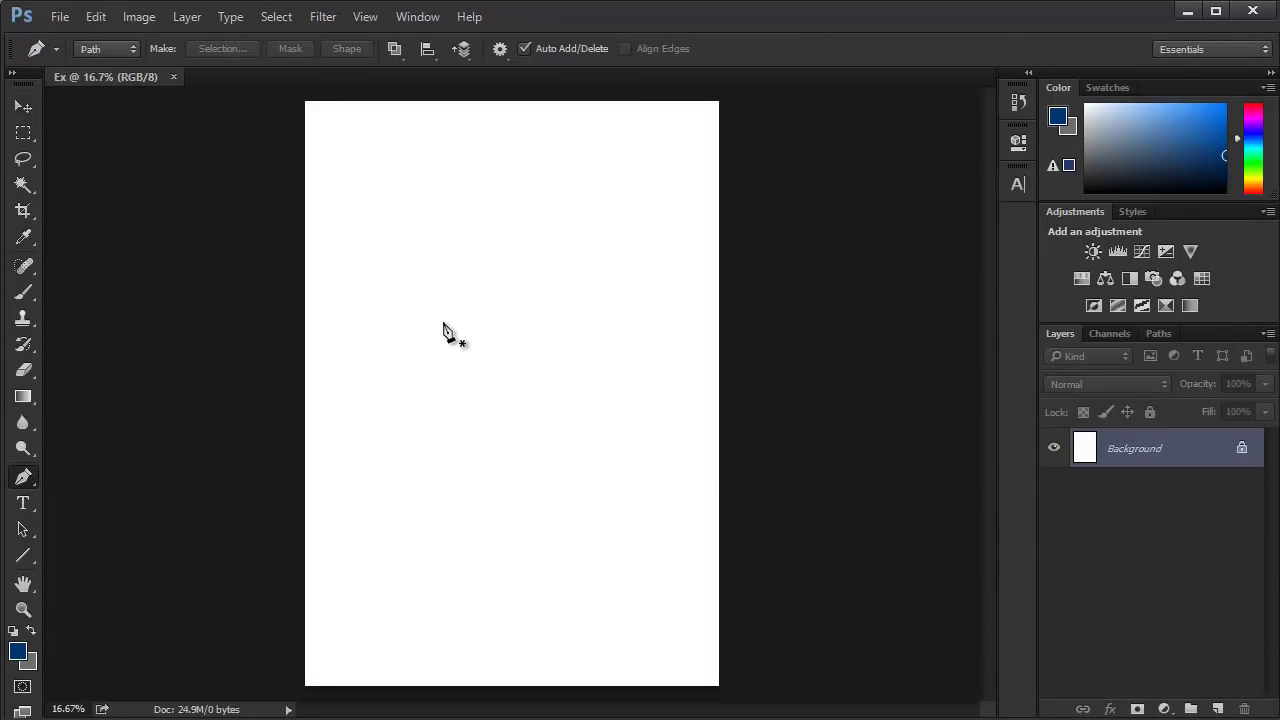
click(416, 221)
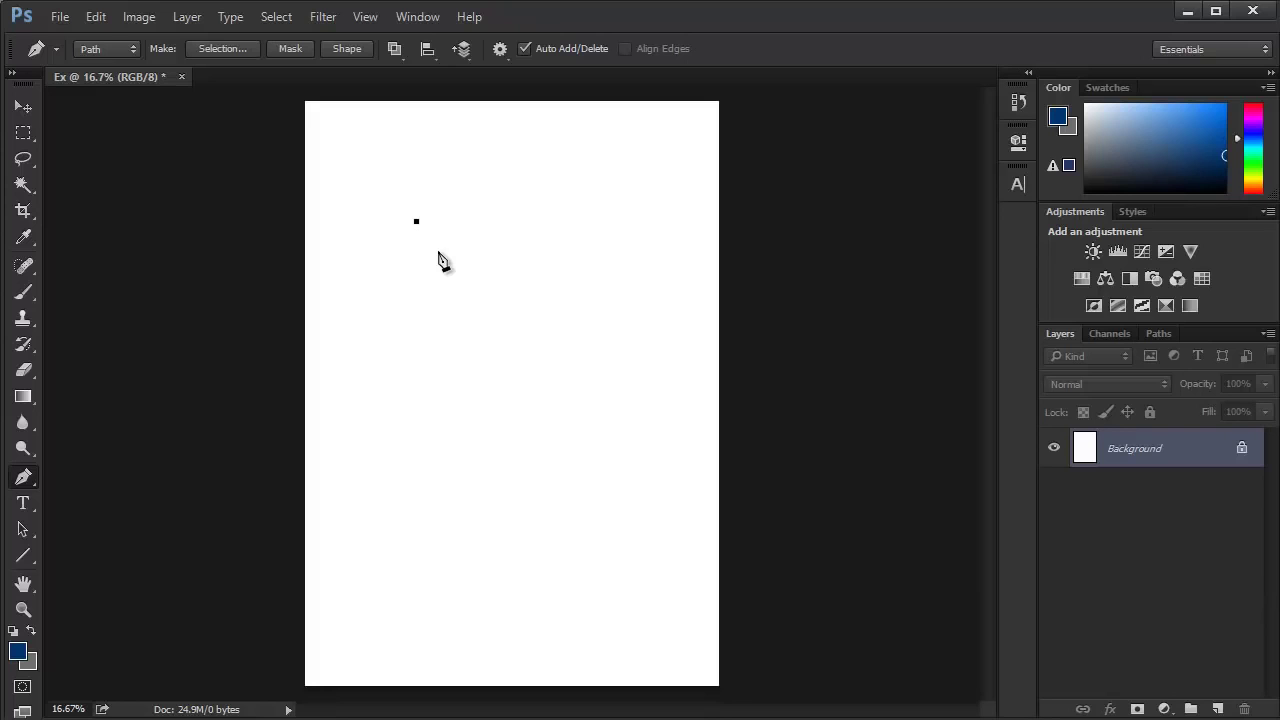
scroll(436, 260, up, 3)
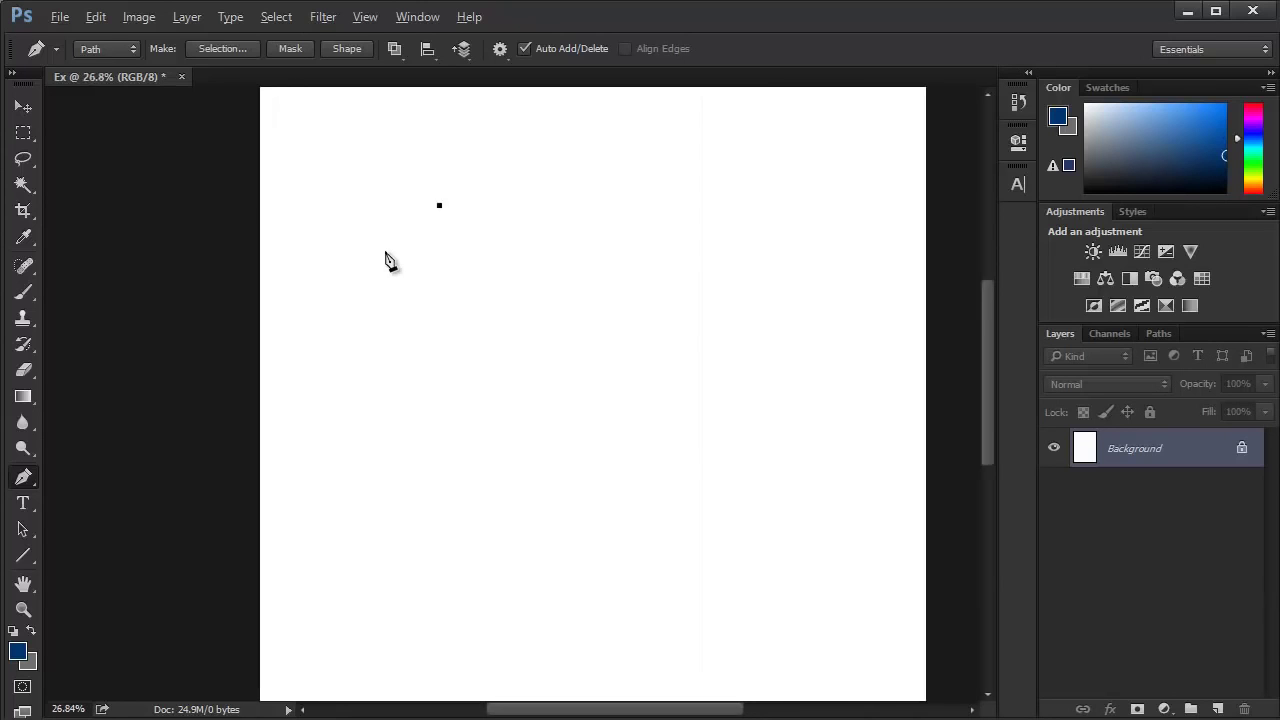
click(315, 362)
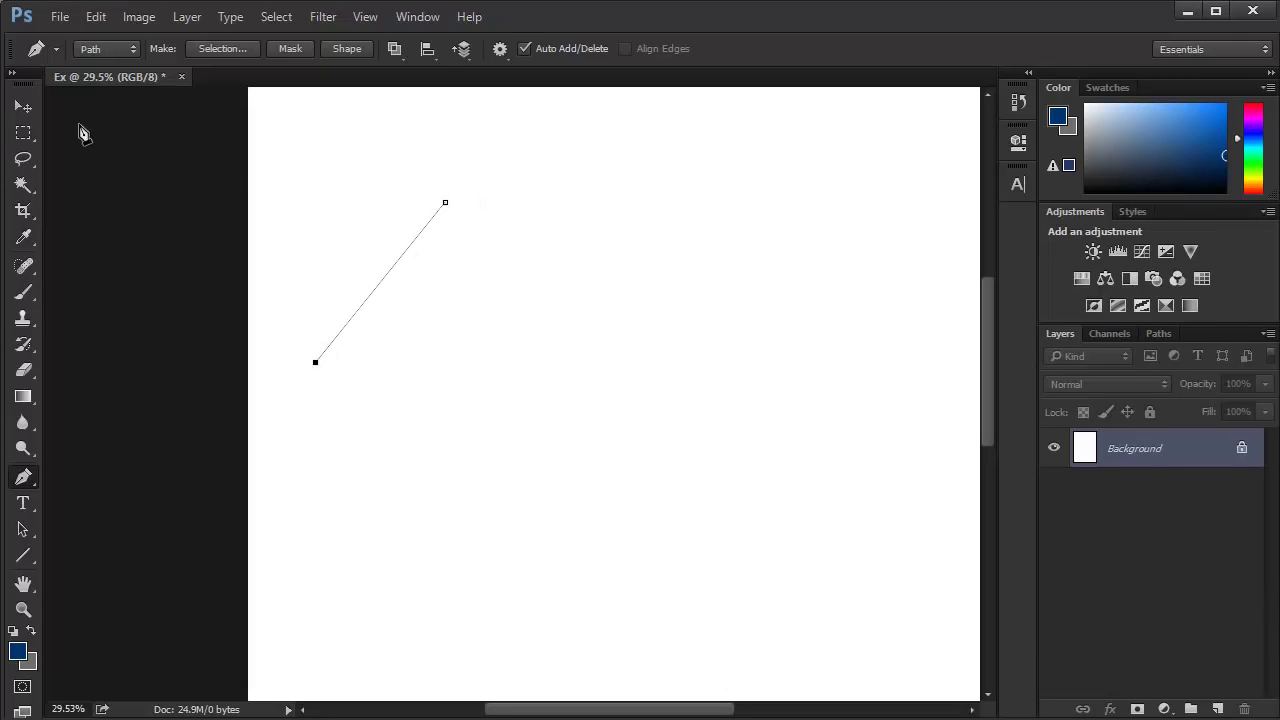
Switch the Lasso tool to its Polygonal Lasso variant.
click(25, 160)
right_click(22, 160)
click(84, 175)
right_click(34, 157)
click(83, 177)
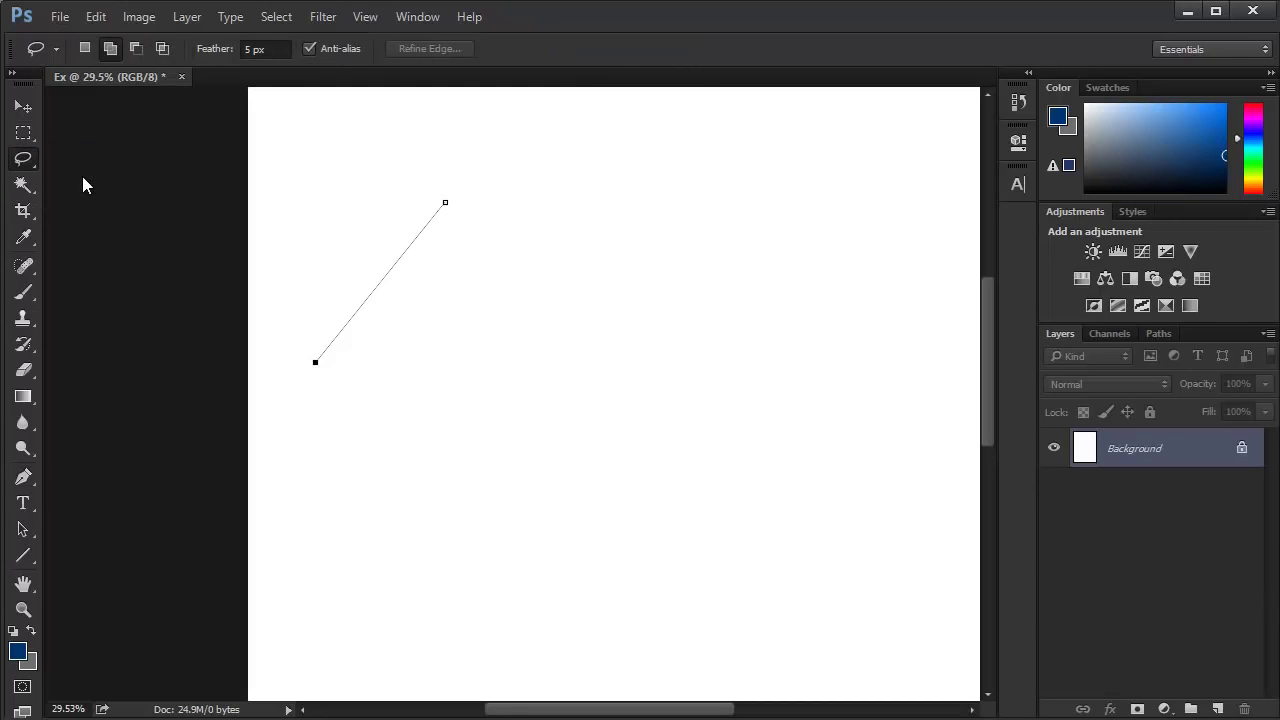
Continue the Pen path with five more straight-segment anchor points and close it into an irregular seven-point polygon.
click(25, 479)
click(528, 513)
click(677, 375)
click(840, 247)
click(670, 278)
click(616, 199)
click(445, 203)
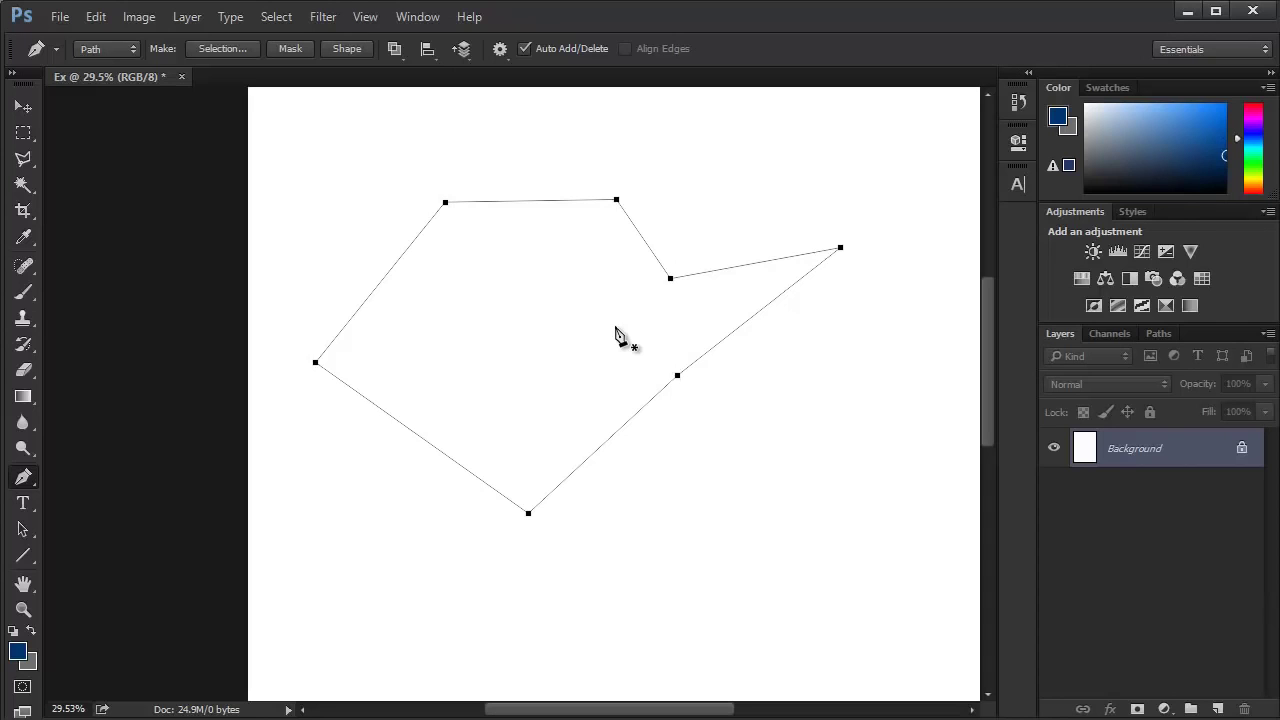
Revert the document history to the New state, discarding the polygon path.
click(1018, 102)
click(904, 173)
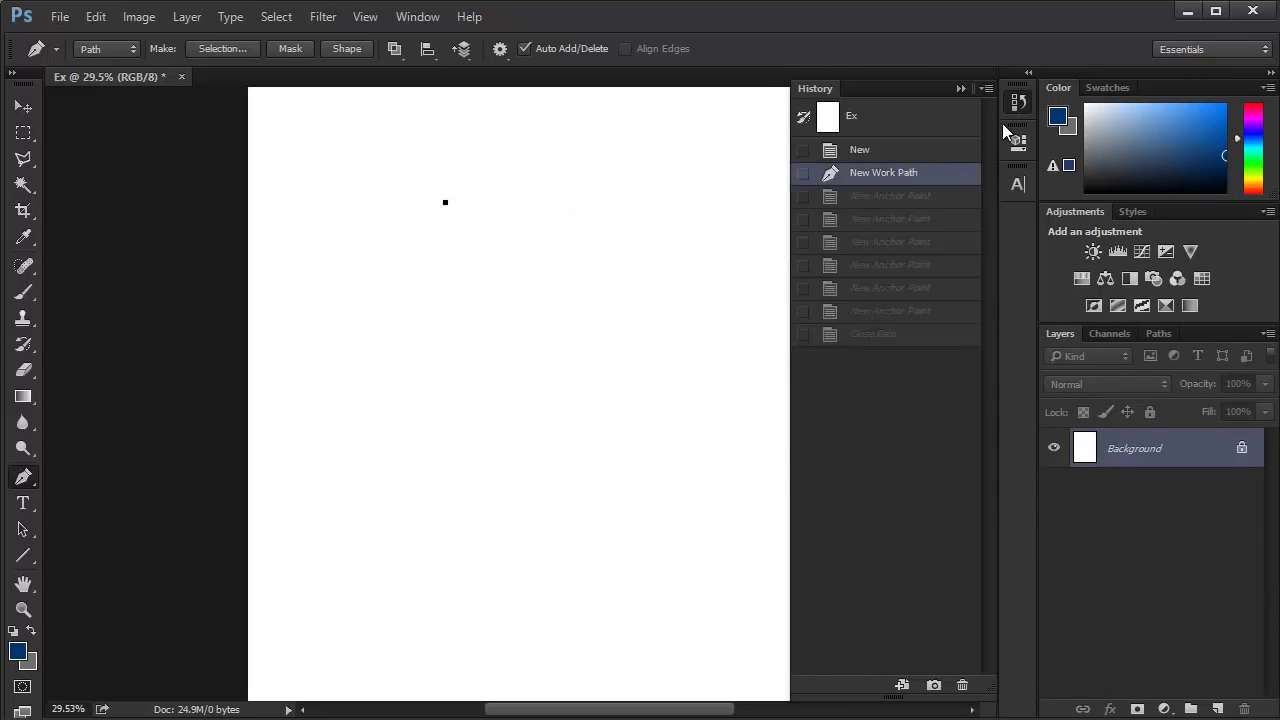
click(888, 151)
click(1016, 104)
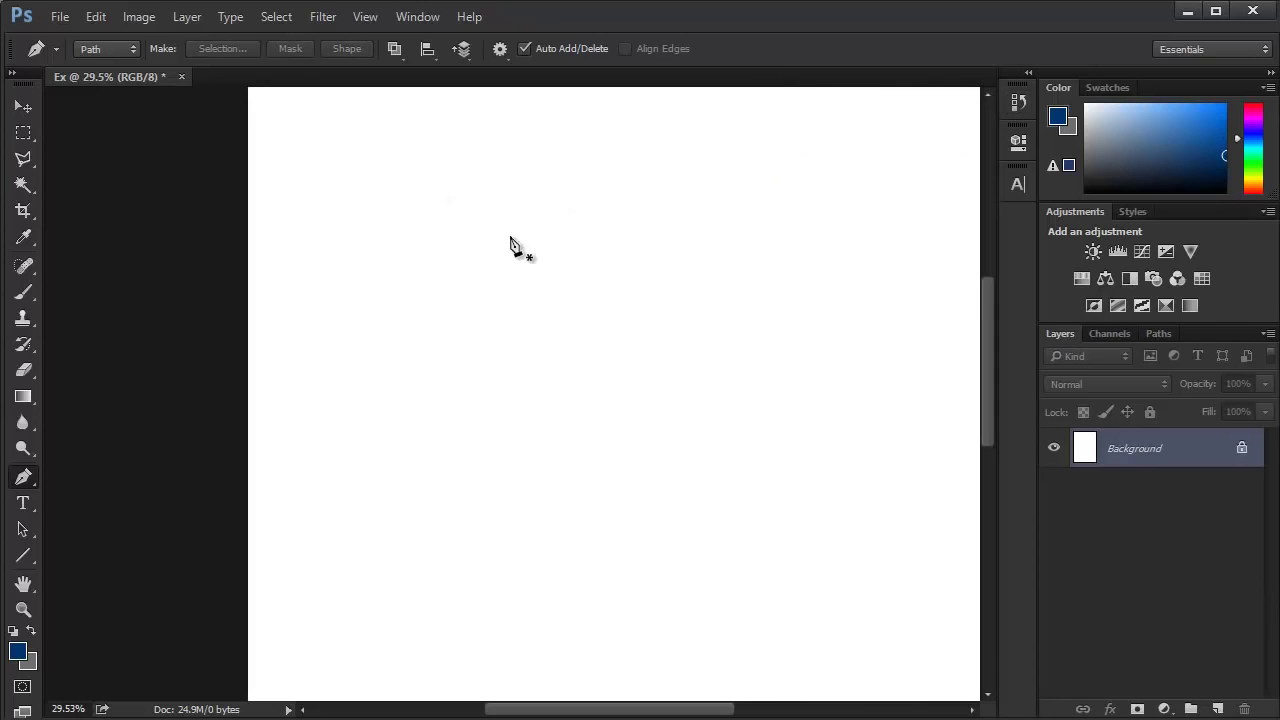
click(388, 183)
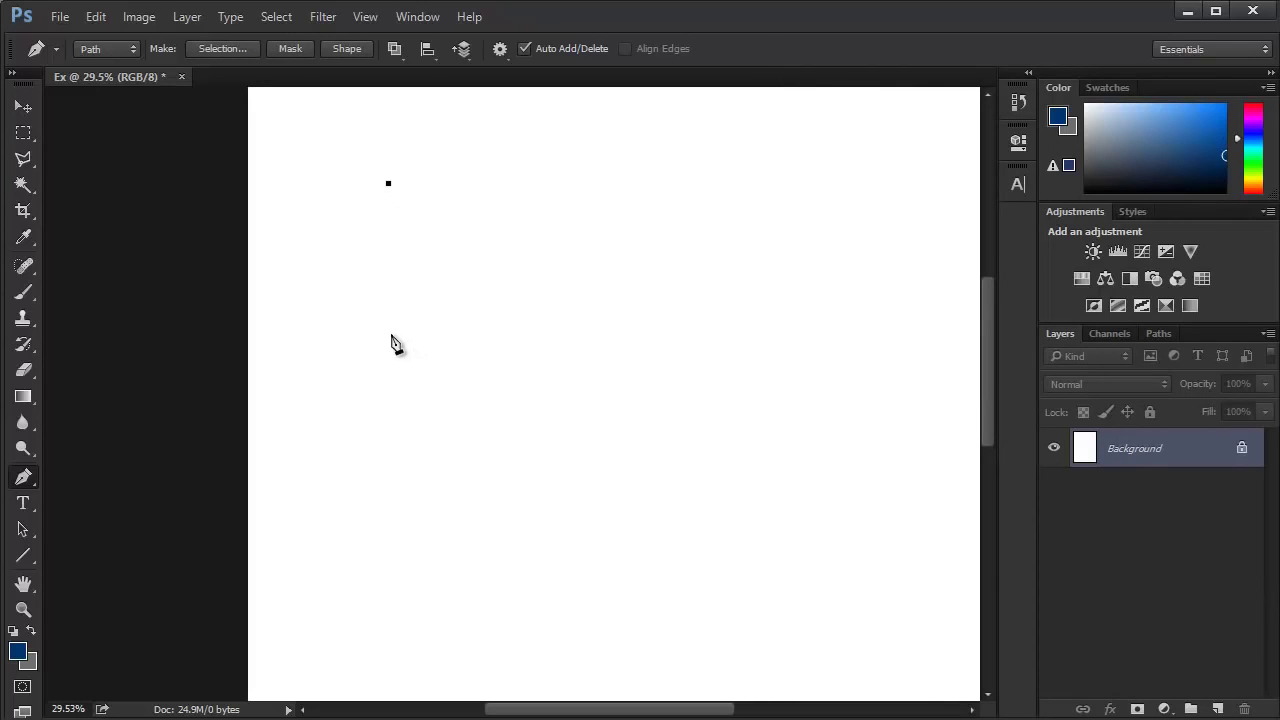
click(379, 385)
drag(374, 396, 540, 449)
key(ctrl+z)
key(ctrl+z)
key(ctrl+z)
key(ctrl+alt+z)
Draw the left half of a heart path with curved segments from the upper notch over the left lobe to the bottom tip.
click(608, 259)
drag(360, 177, 229, 314)
scroll(514, 297, down, 2)
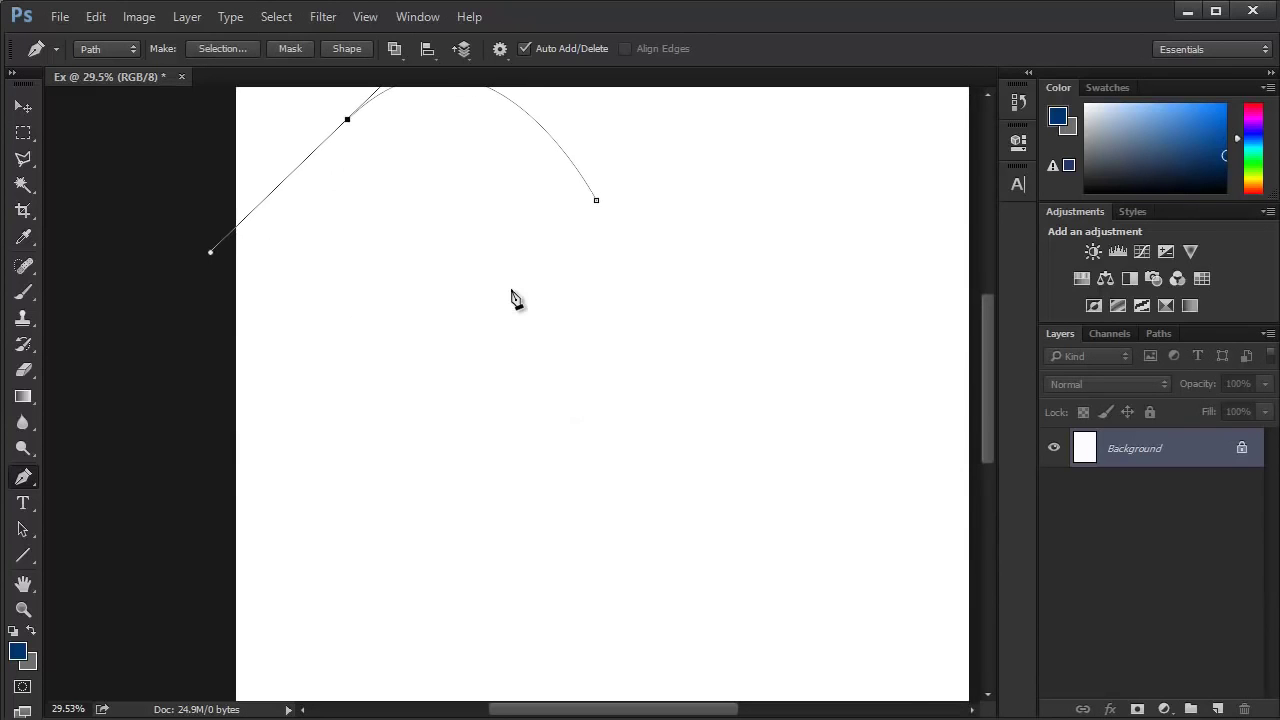
scroll(514, 297, down, 2)
drag(562, 474, 594, 624)
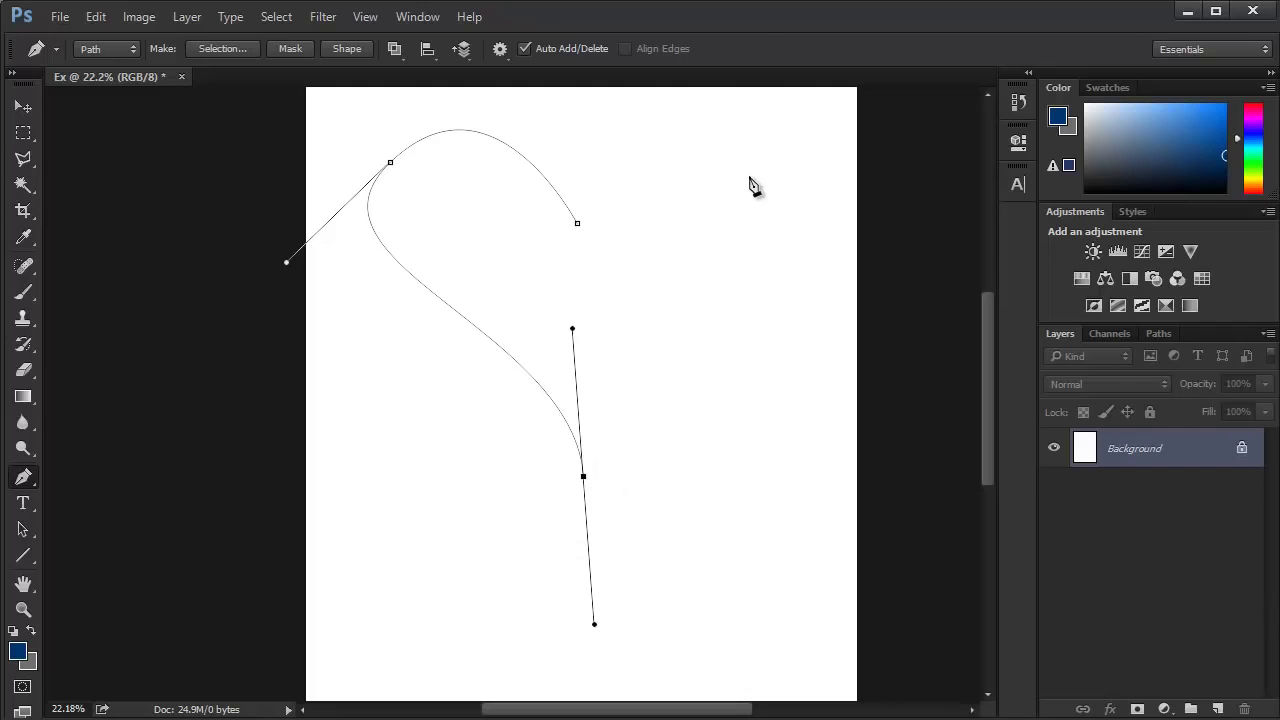
Add a smooth anchor point on the heart's right lobe and redirect the bottom tip's handle upward to form a sharp point.
drag(763, 174, 648, 252)
drag(641, 196, 676, 160)
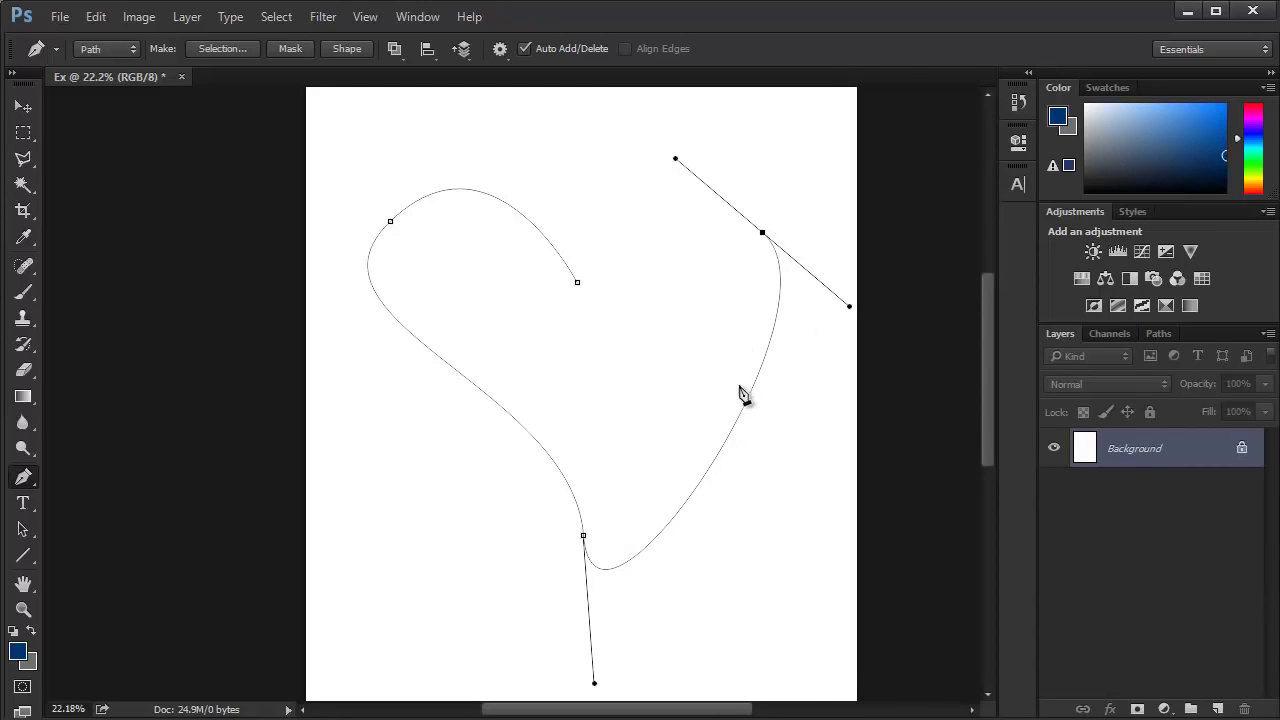
drag(740, 374, 708, 303)
drag(563, 604, 563, 602)
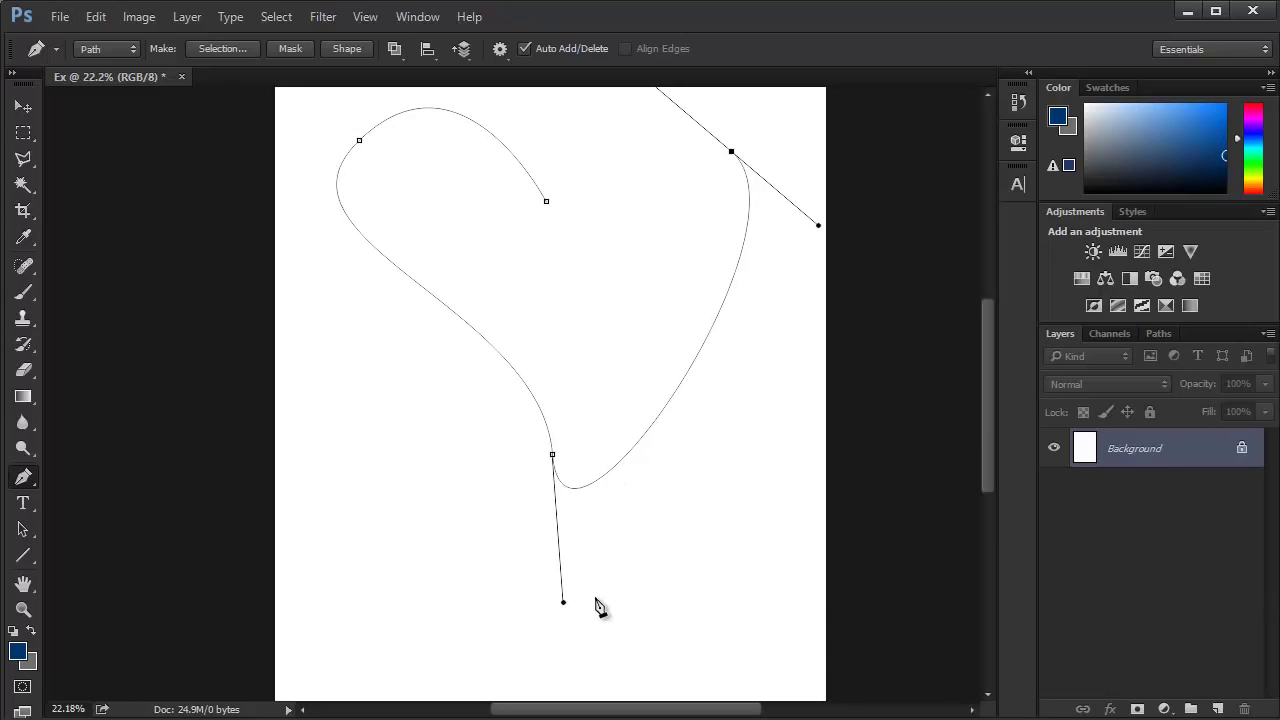
drag(563, 604, 544, 355)
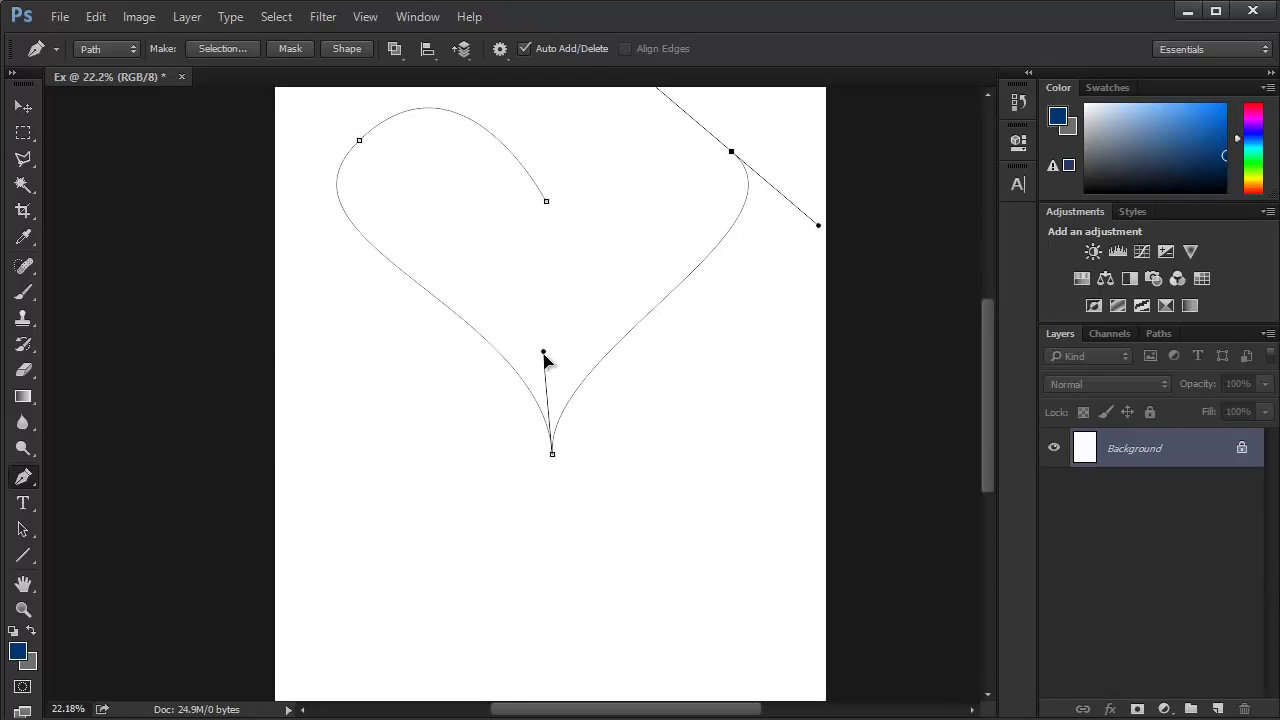
drag(807, 228, 826, 247)
Curve the path over the right lobe to a point beside the notch and close the heart at its starting anchor.
drag(663, 223, 684, 323)
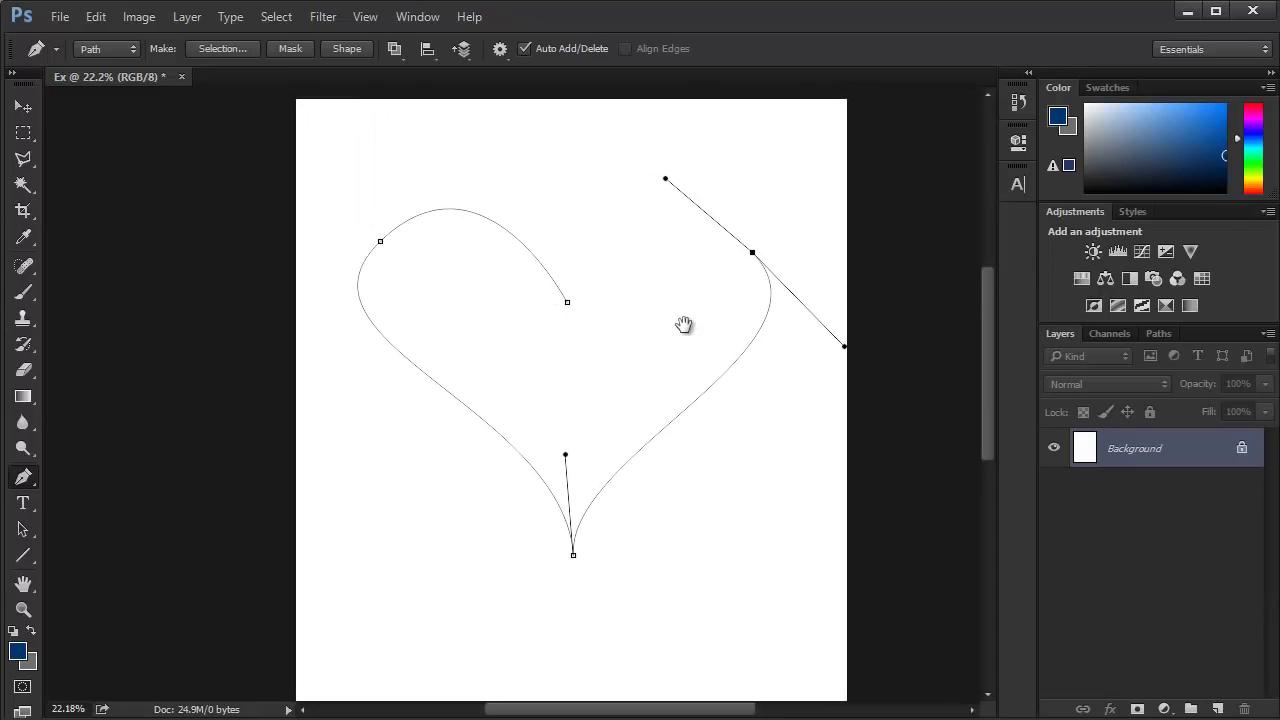
click(584, 297)
drag(563, 318, 575, 349)
click(567, 303)
scroll(612, 312, up, 2)
scroll(610, 310, down, 1)
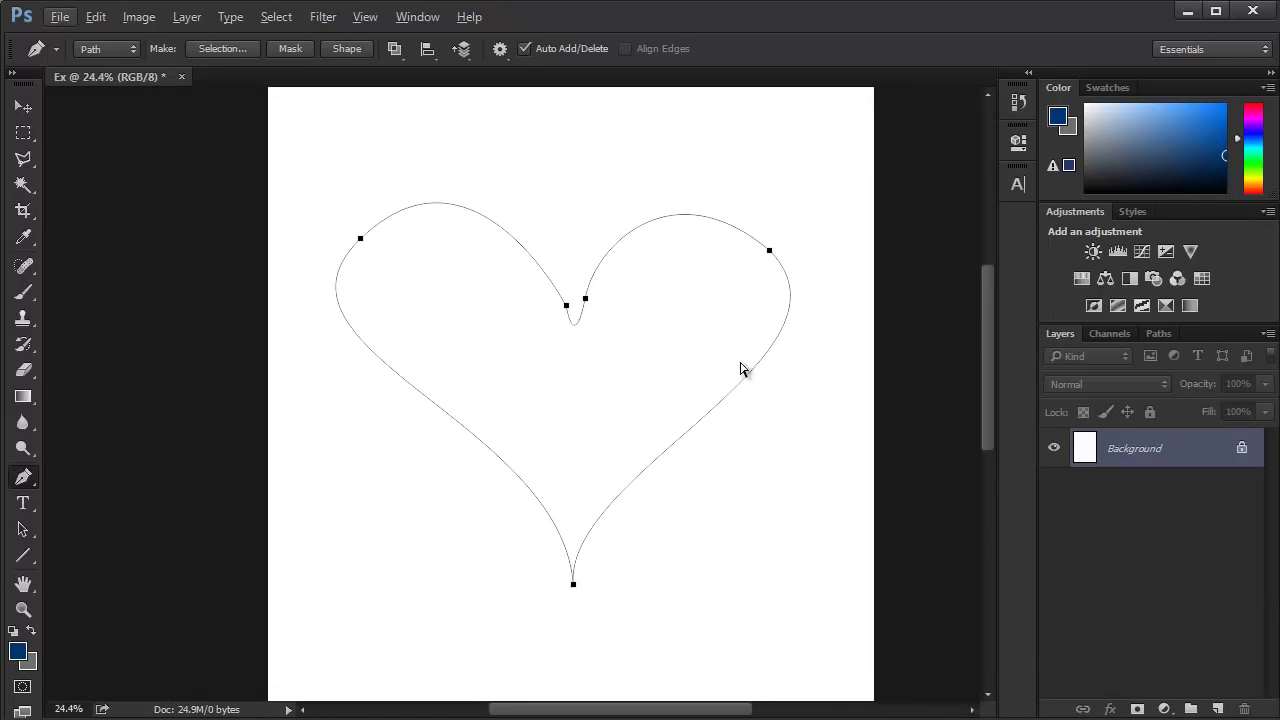
Convert the Background to a regular layer and make a new anti-aliased selection from the heart path with a 0-pixel feather radius.
scroll(740, 369, down, 3)
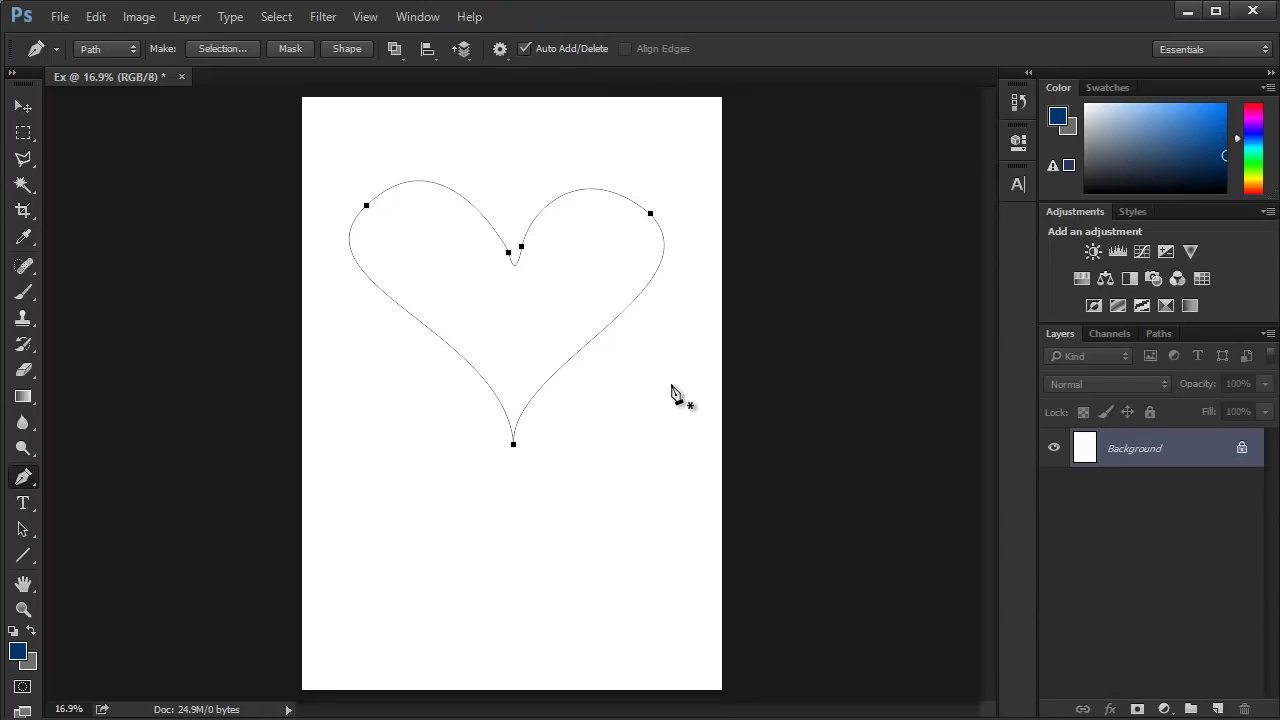
alt+double_click(1144, 452)
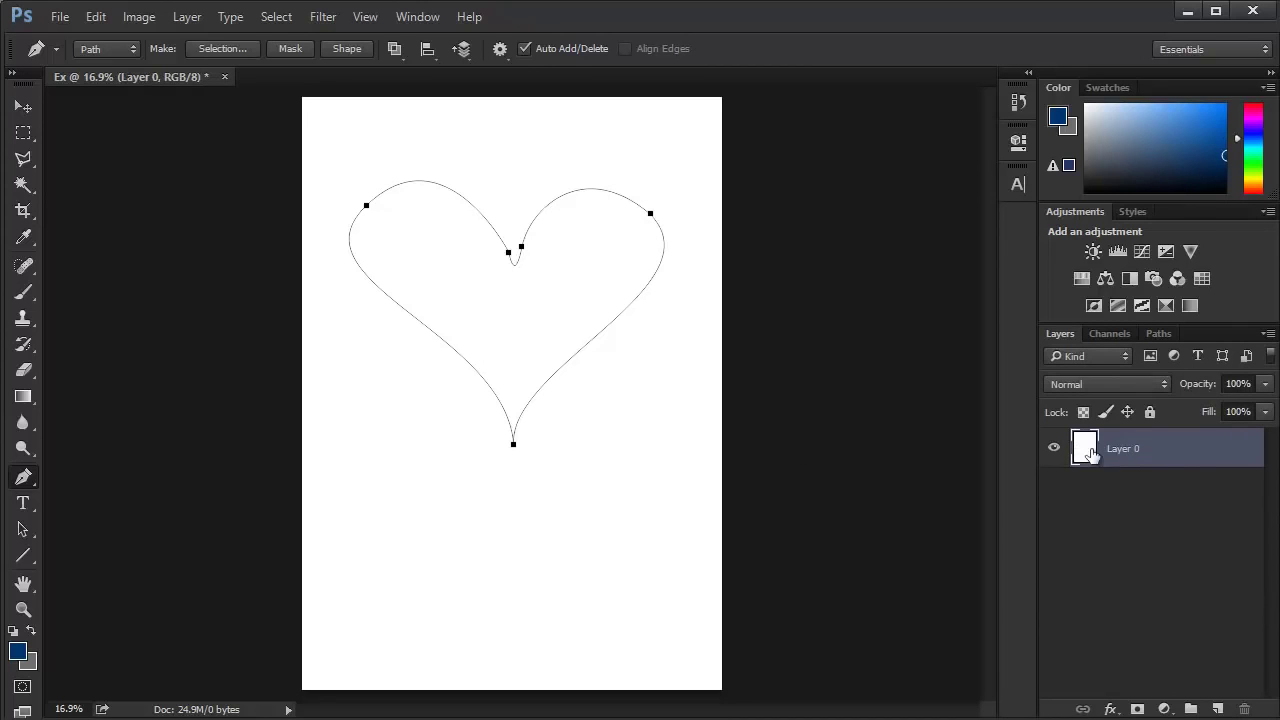
click(227, 51)
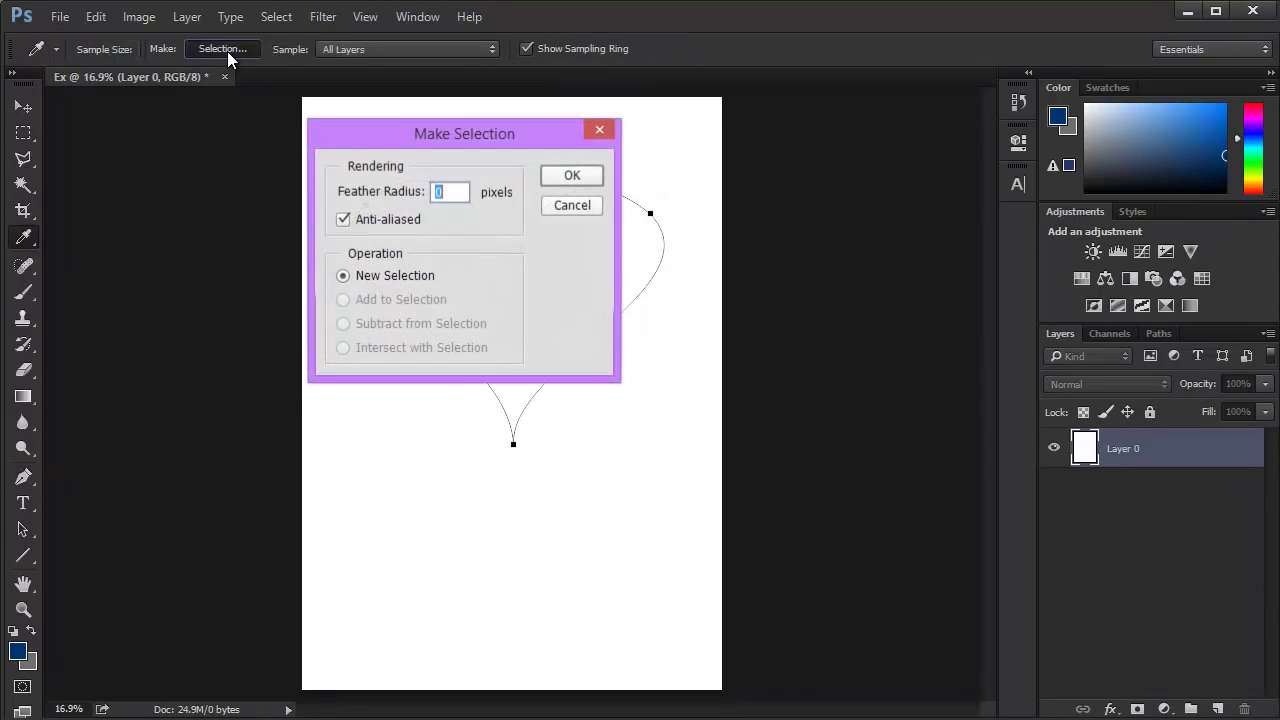
drag(434, 130, 334, 120)
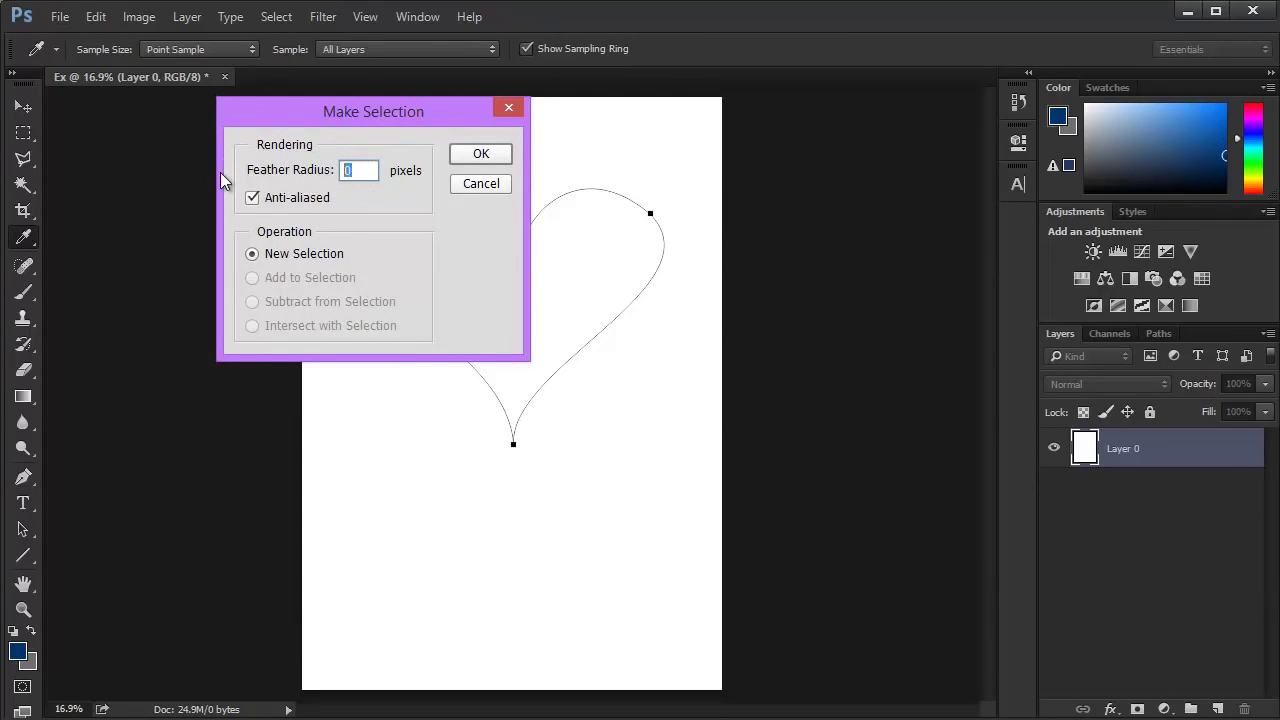
key(Return)
key(p)
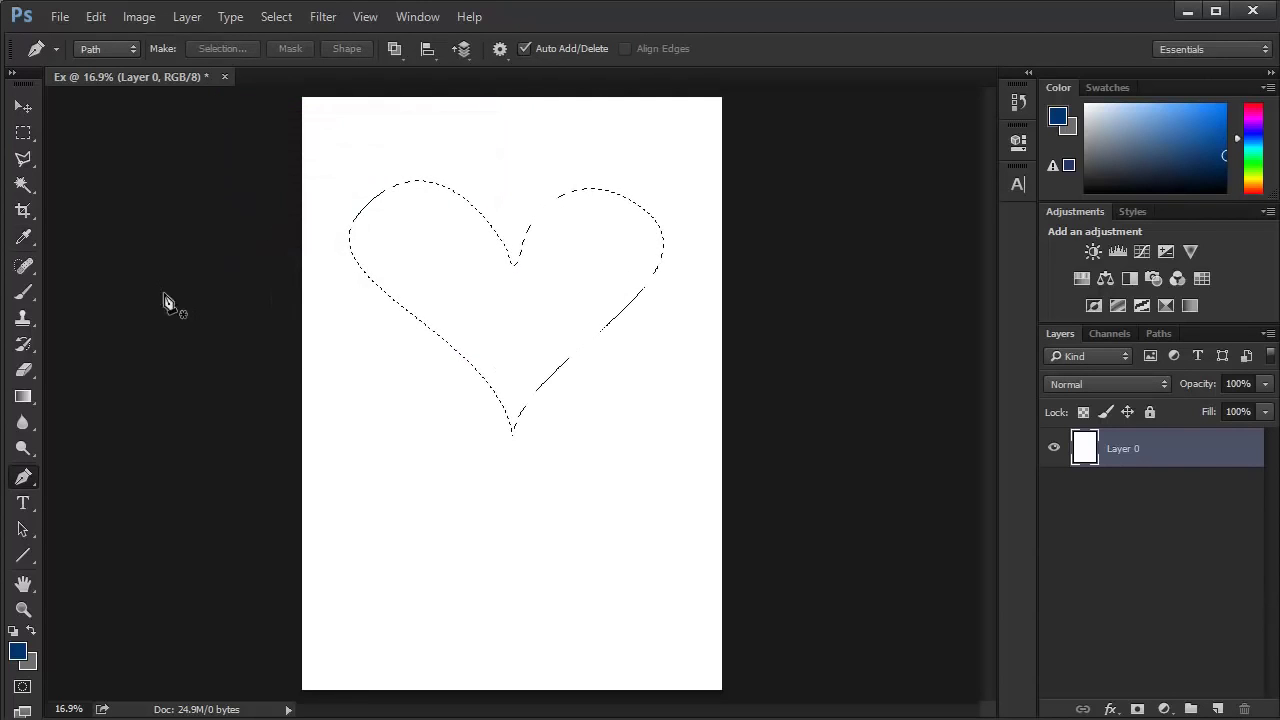
Paint the whole heart selection dark blue with the 1300 px brush, leaving no layer selected.
key(b)
mouse_move(314, 243)
mouse_down()
mouse_move(791, 343)
mouse_move(6, 329)
mouse_up()
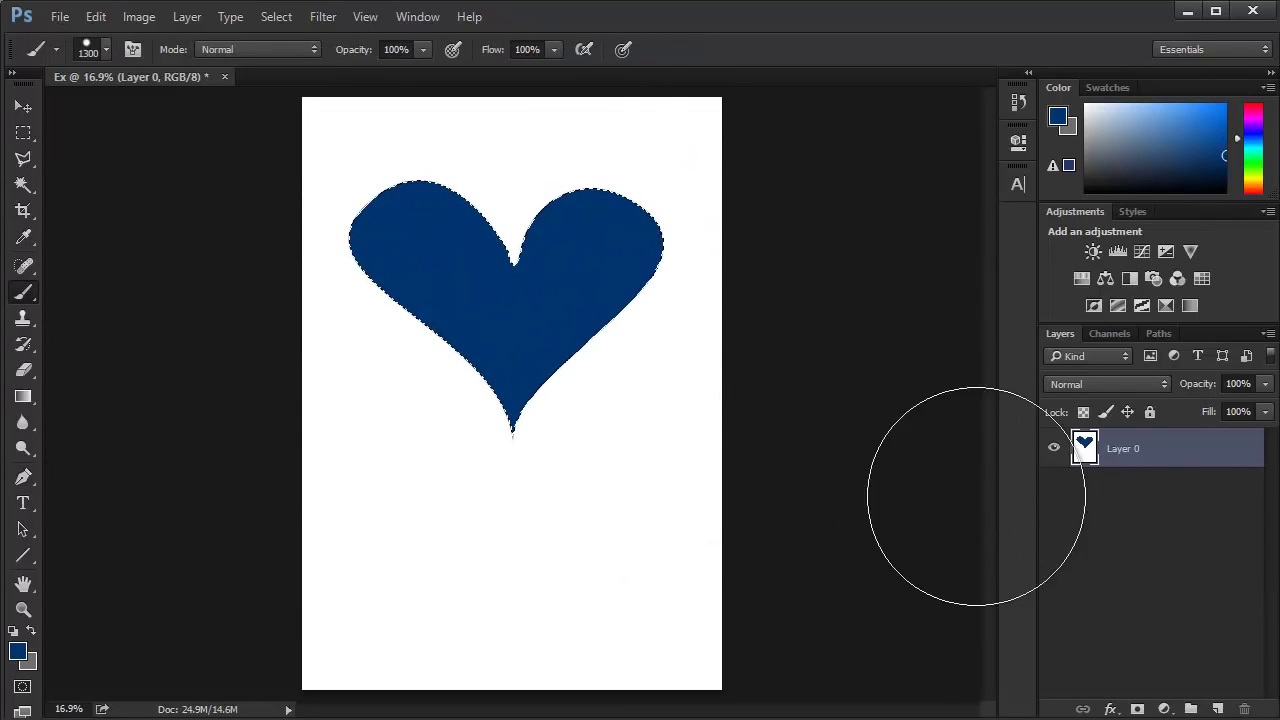
click(1152, 516)
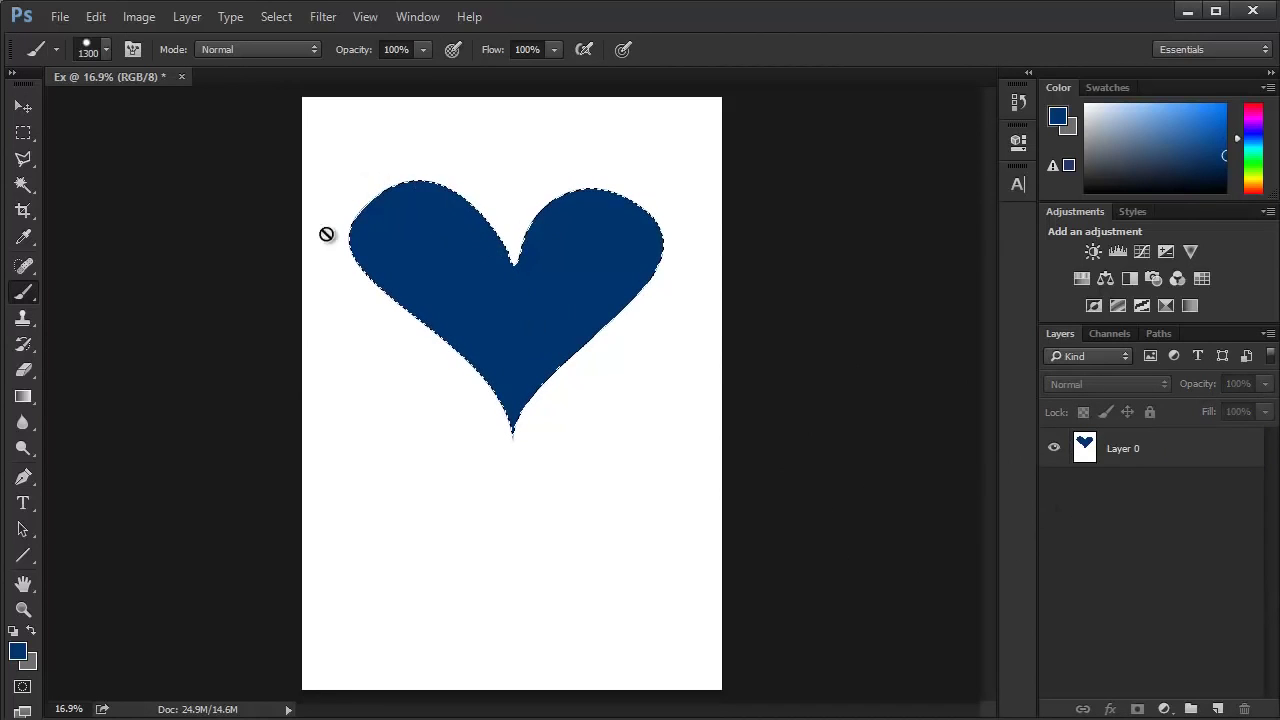
scroll(511, 380, up, 2)
key(alt)
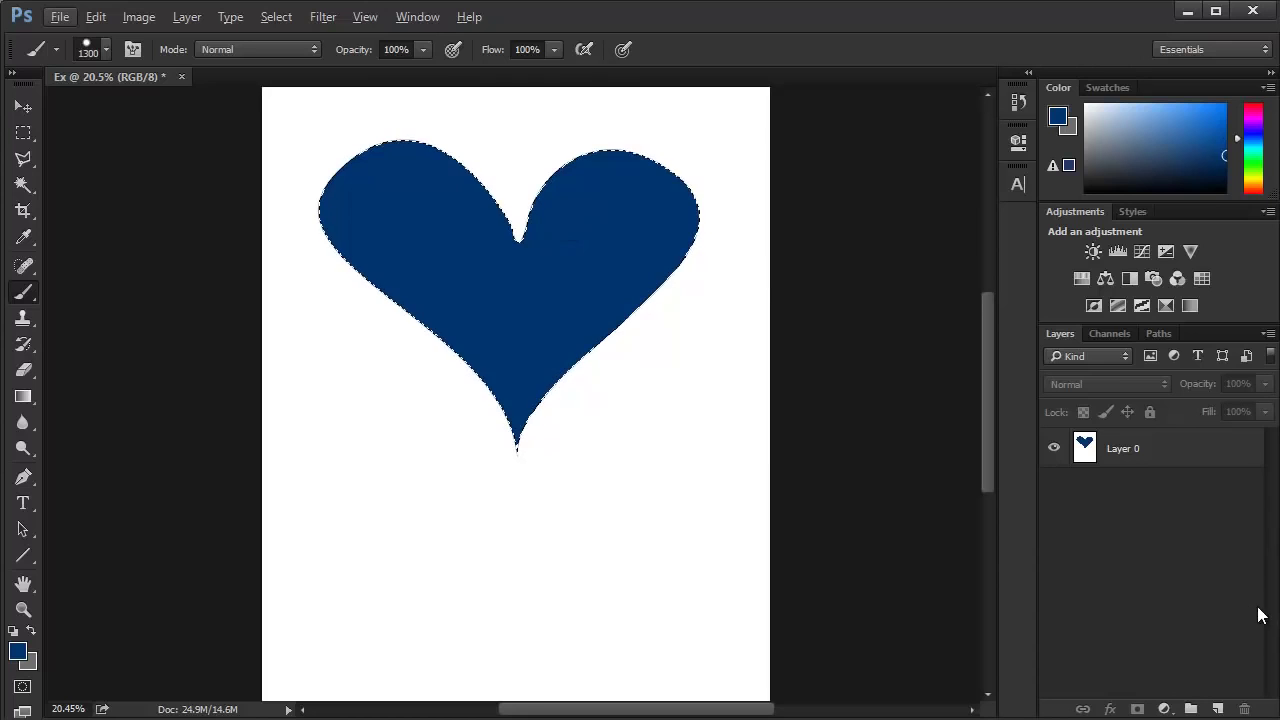
click(25, 132)
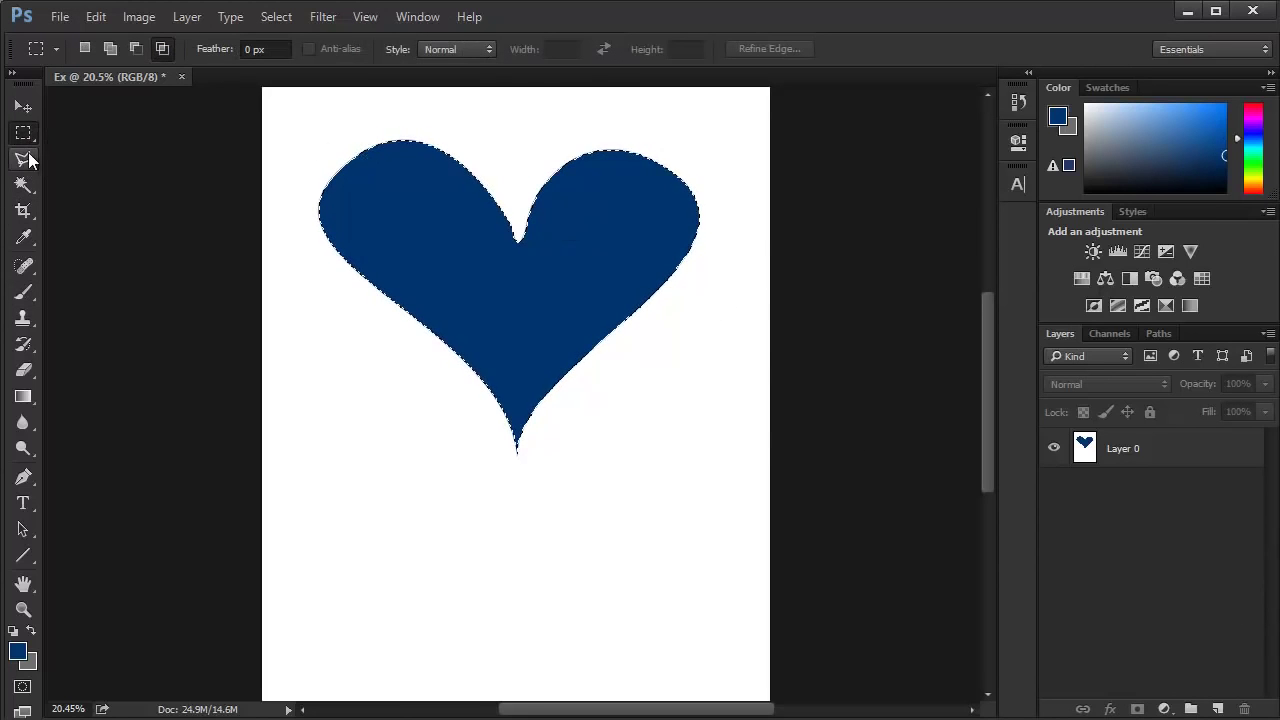
click(25, 158)
right_click(382, 143)
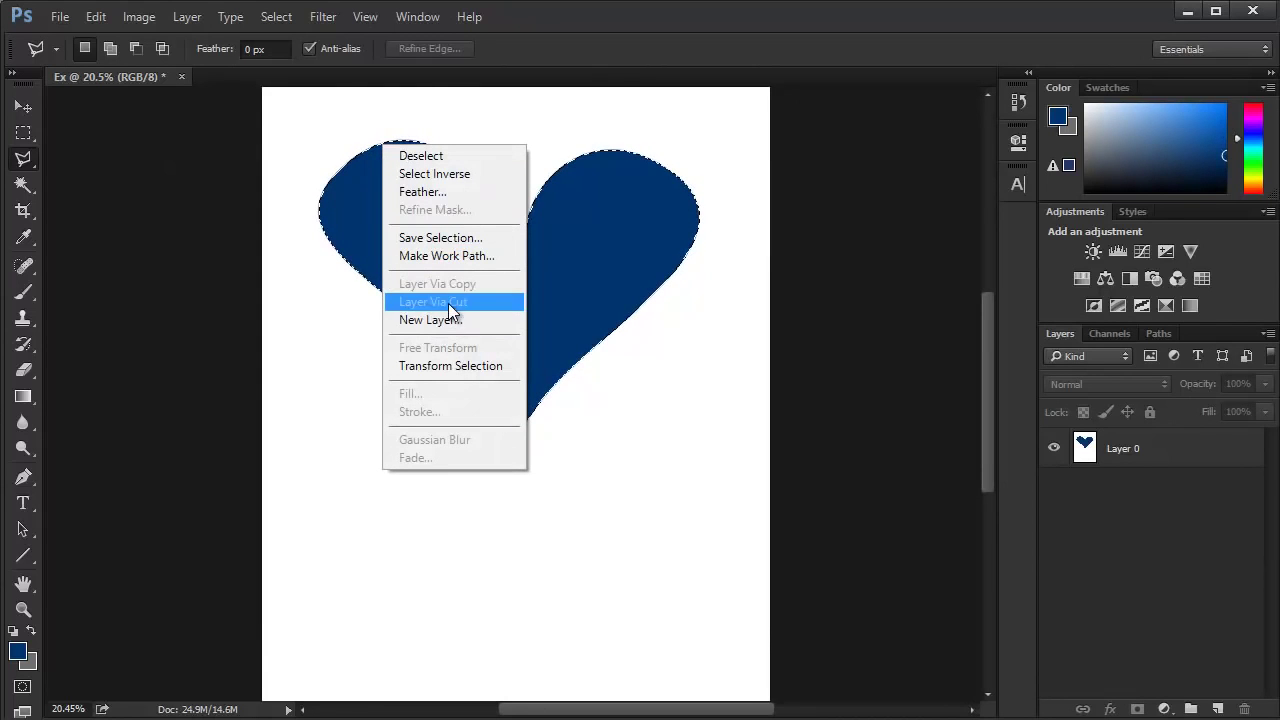
click(25, 161)
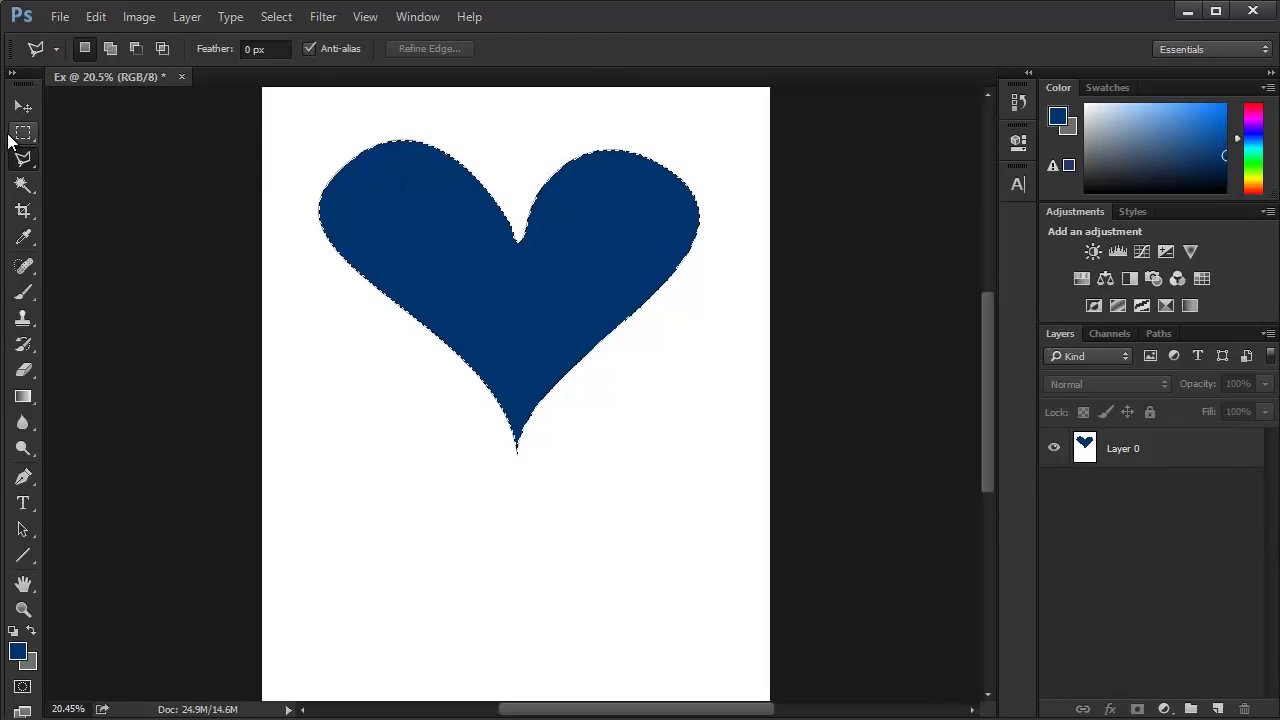
click(23, 132)
right_click(366, 147)
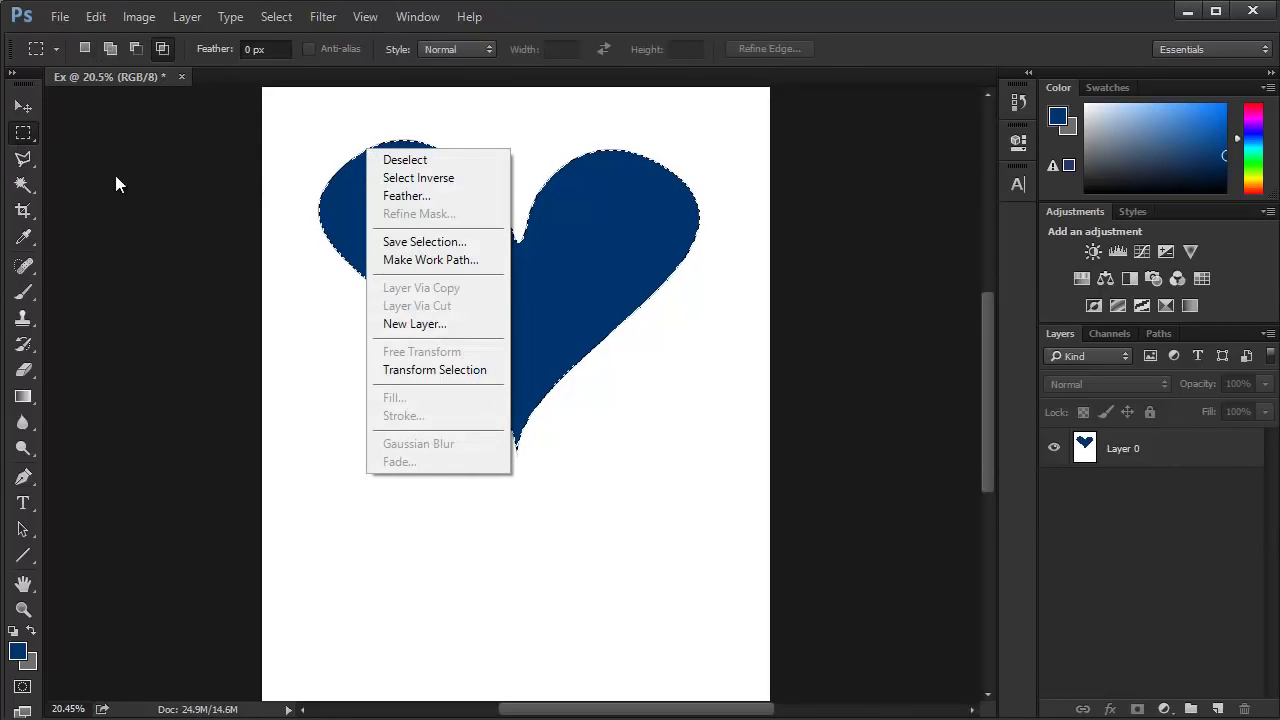
Set the Rectangular Marquee to New Selection mode and cut the selected heart from Layer 0 onto its own layer.
click(21, 138)
click(85, 51)
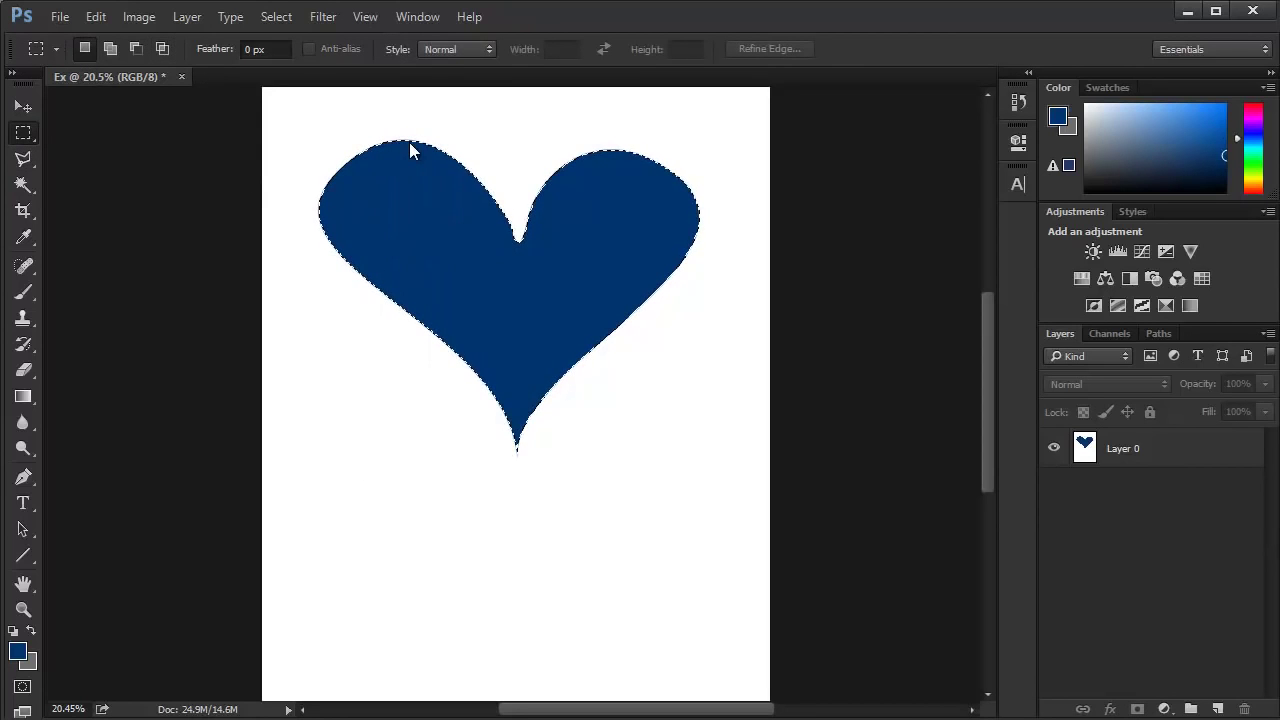
right_click(409, 142)
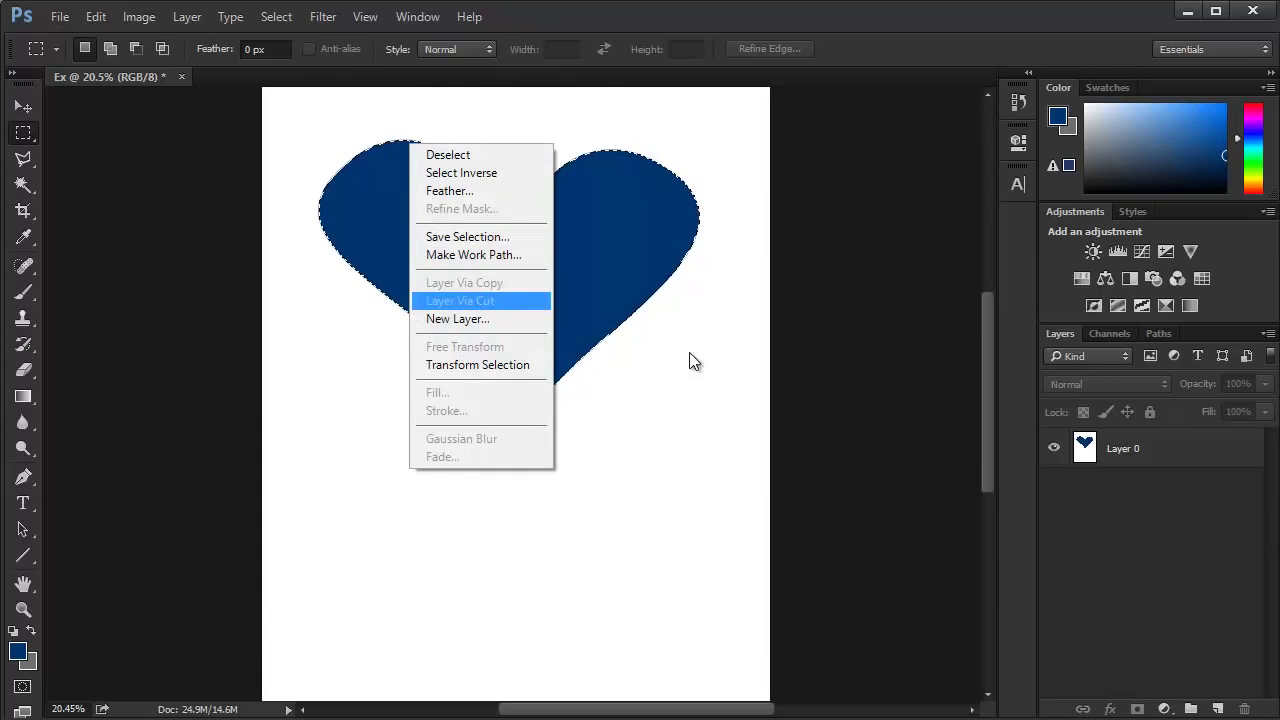
click(1143, 453)
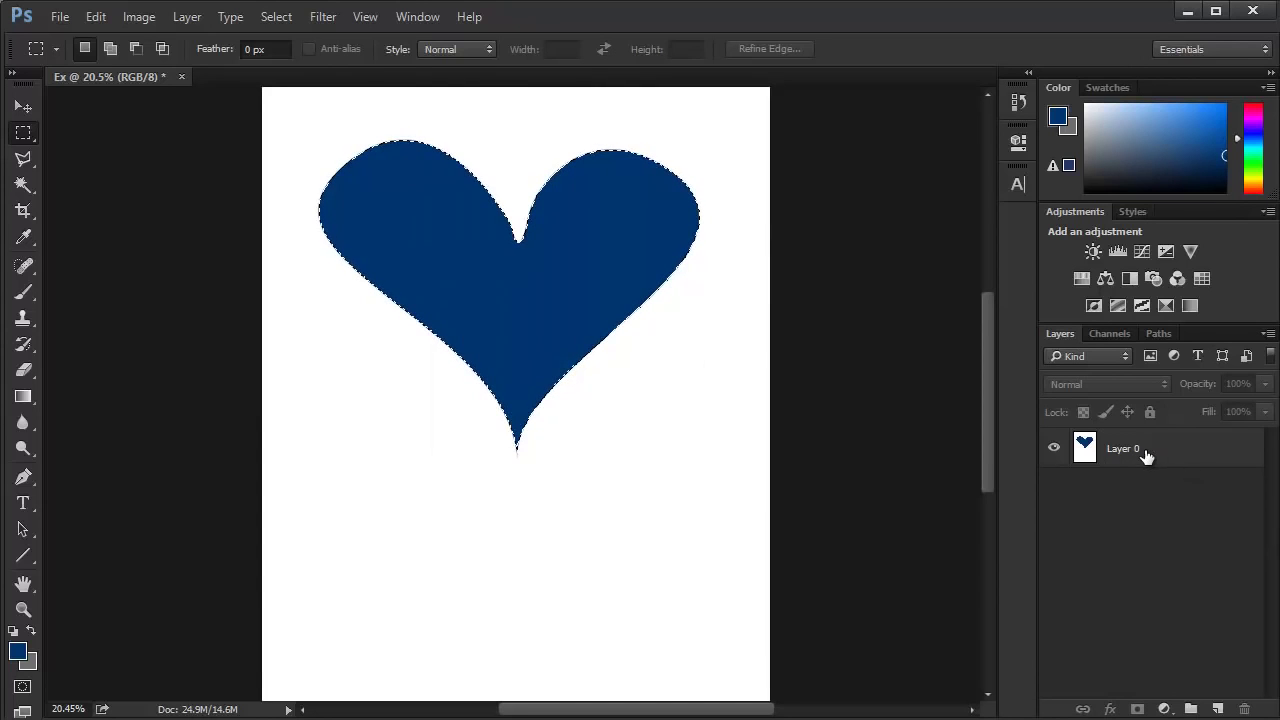
click(1143, 452)
right_click(415, 144)
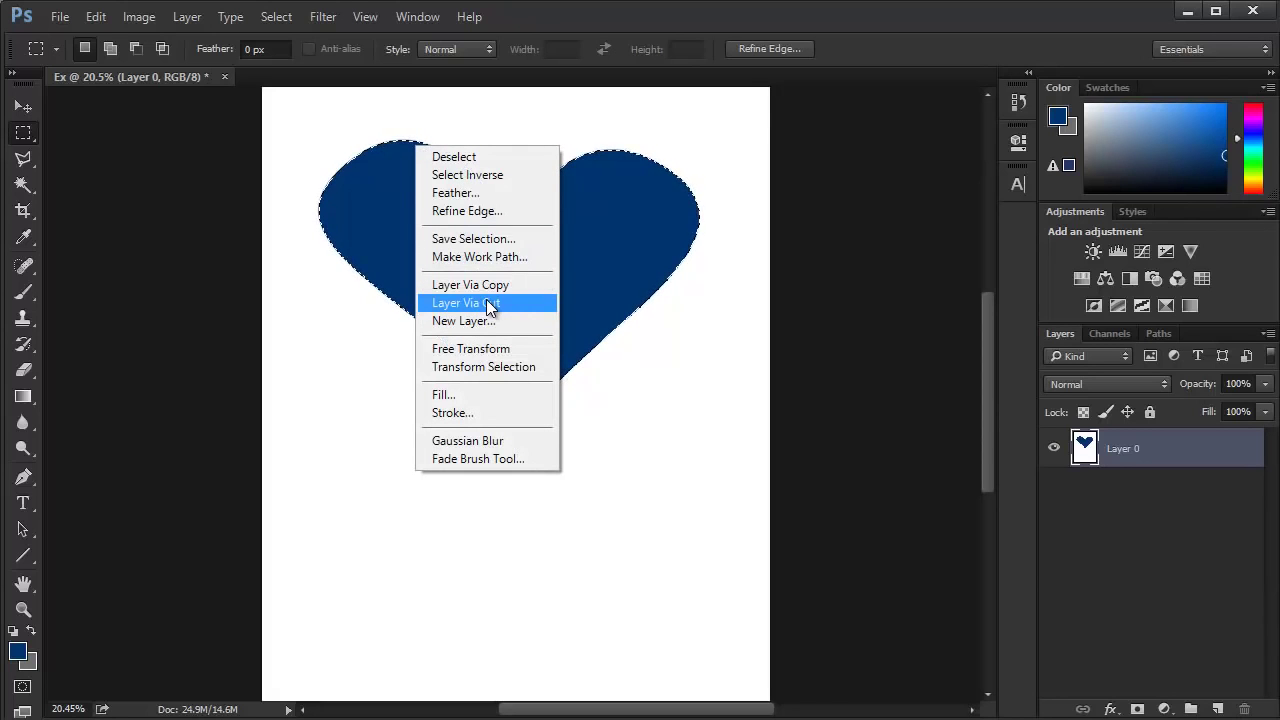
click(486, 302)
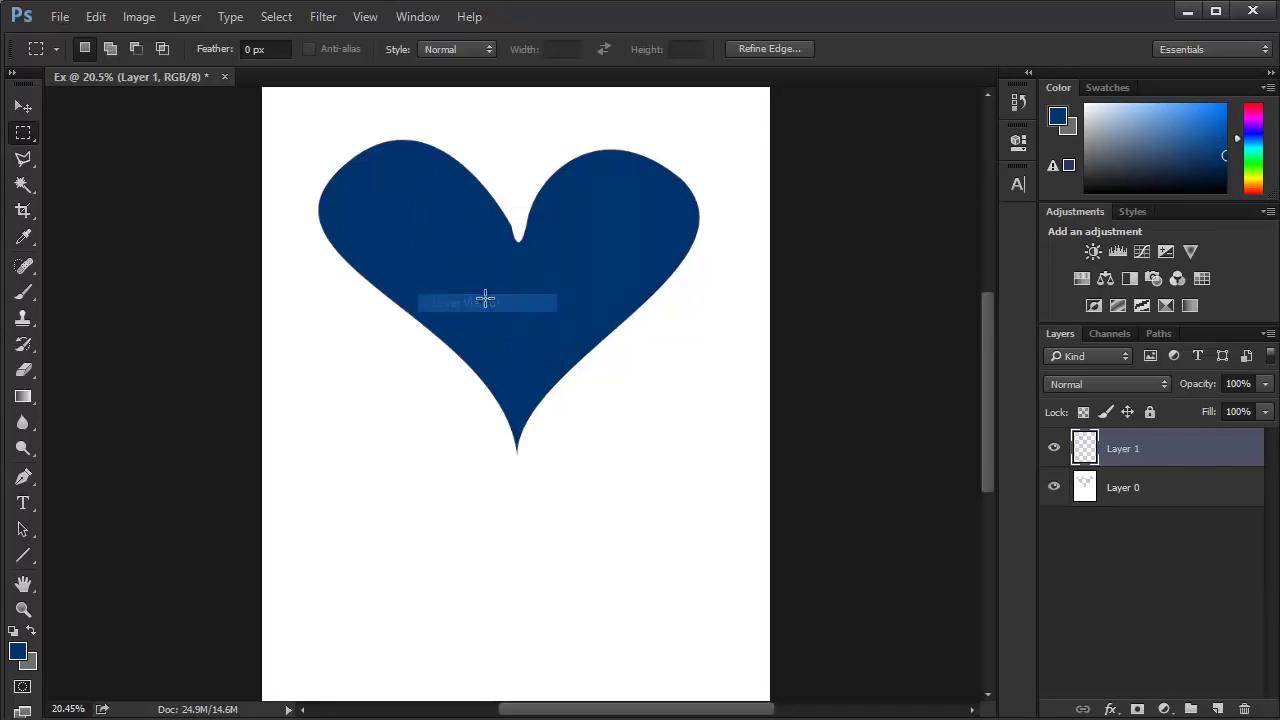
View Layer 1 and Layer 0 separately, leave only Layer 1 shown and selected, and examine the blue heart's edge up close.
click(1053, 488)
click(1125, 495)
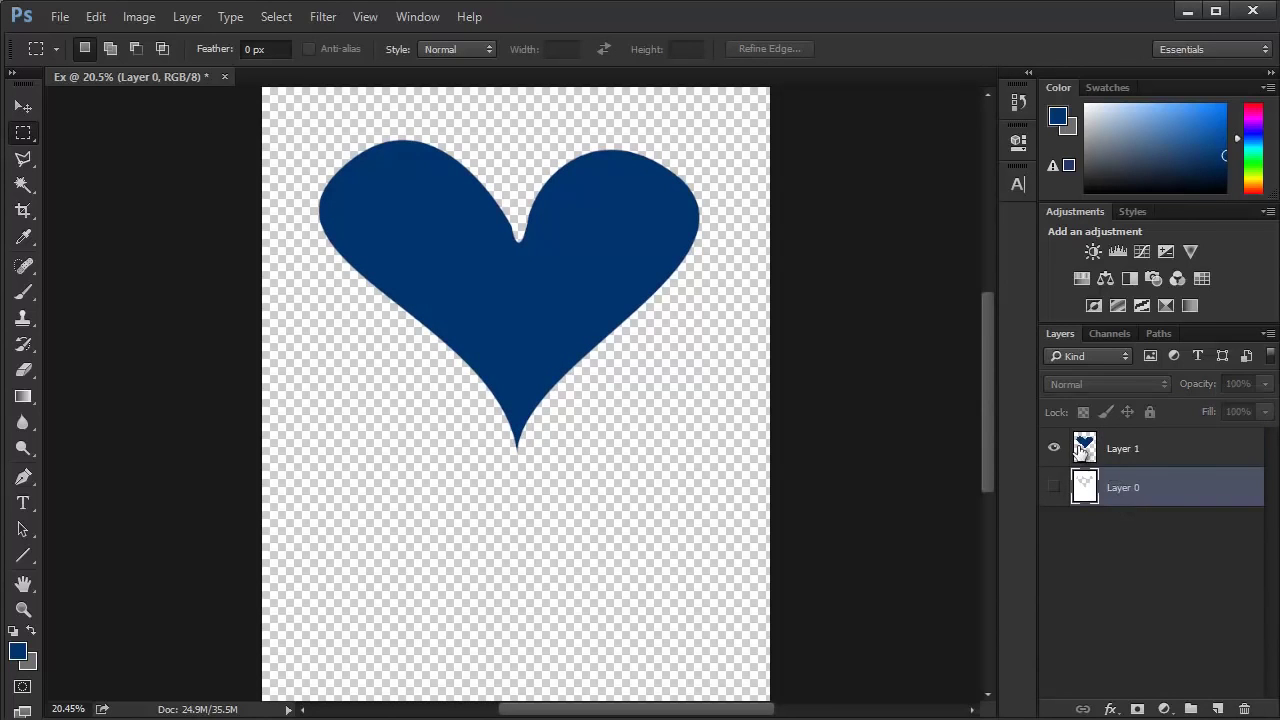
click(1053, 448)
click(1053, 488)
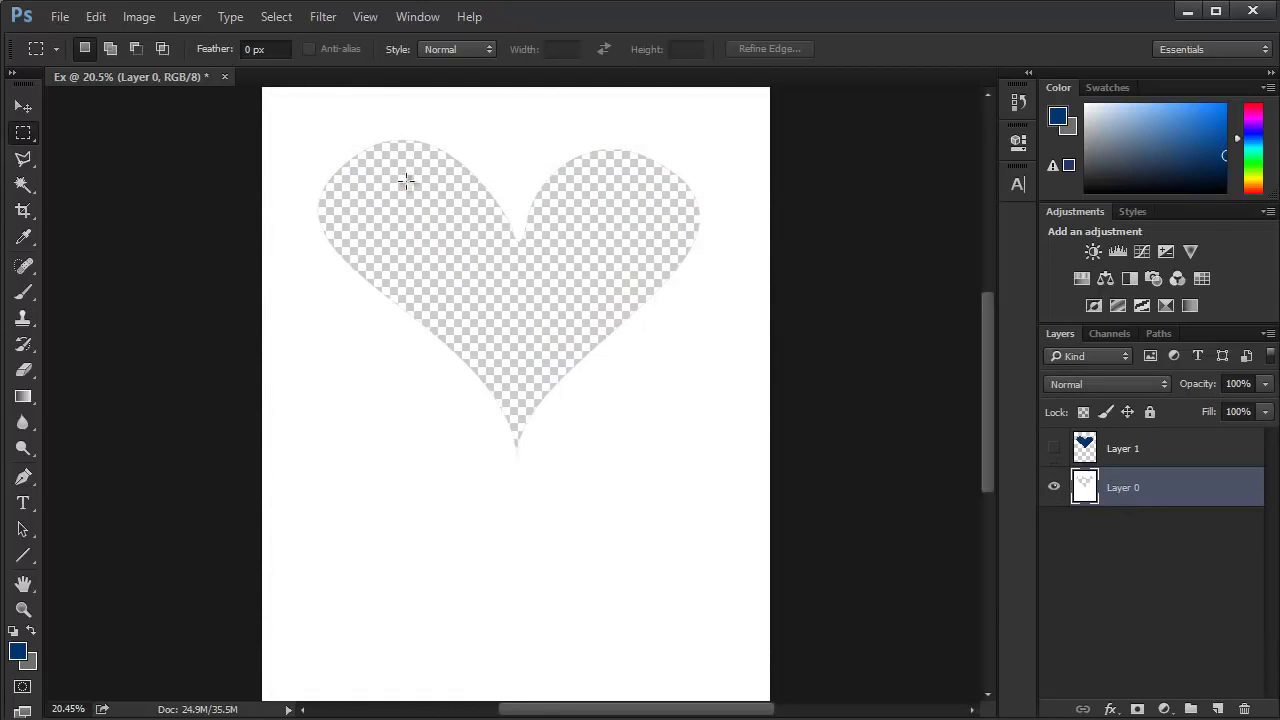
click(1053, 488)
click(1053, 448)
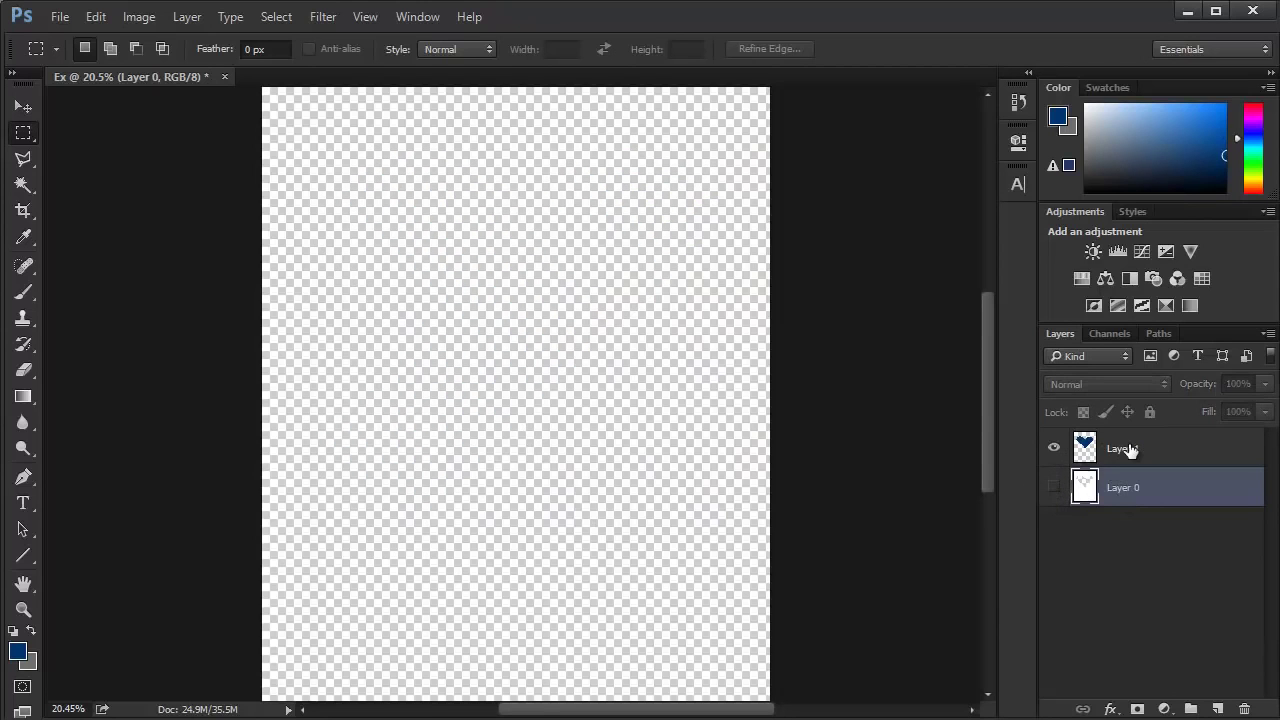
click(1128, 448)
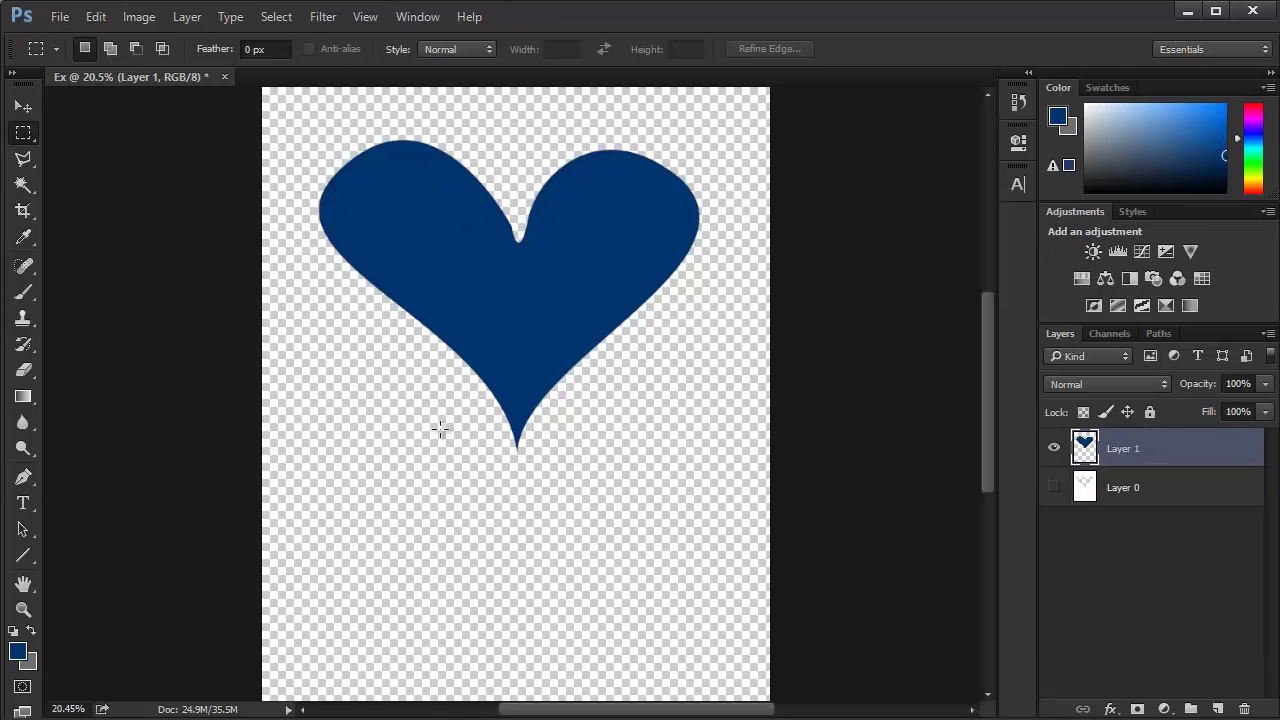
scroll(526, 254, up, 3)
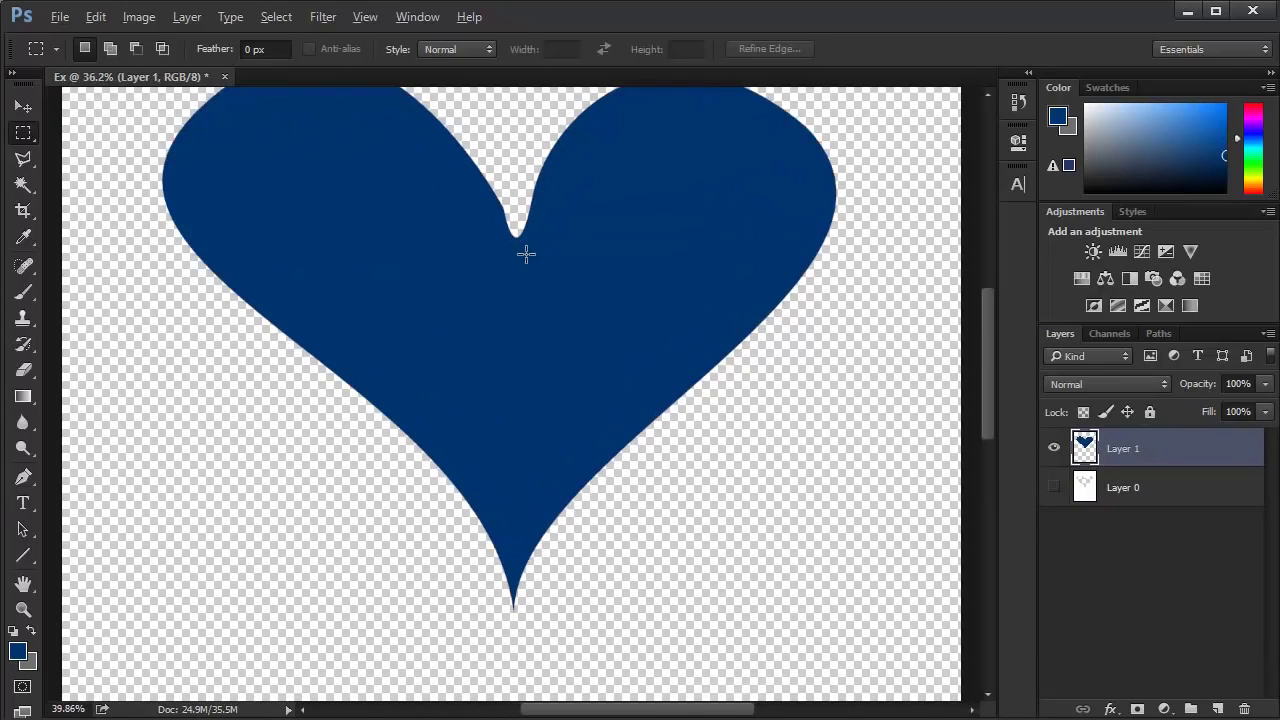
scroll(526, 254, up, 2)
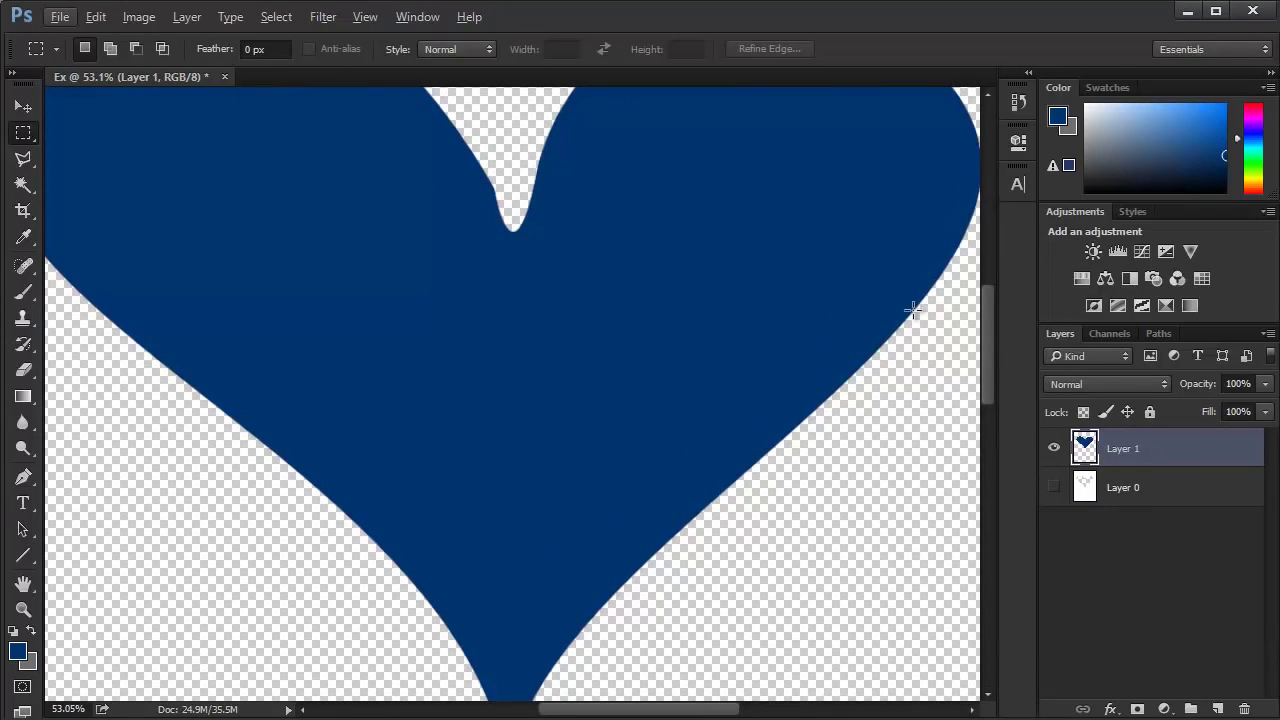
scroll(800, 420, down, 3)
scroll(800, 420, right, 2)
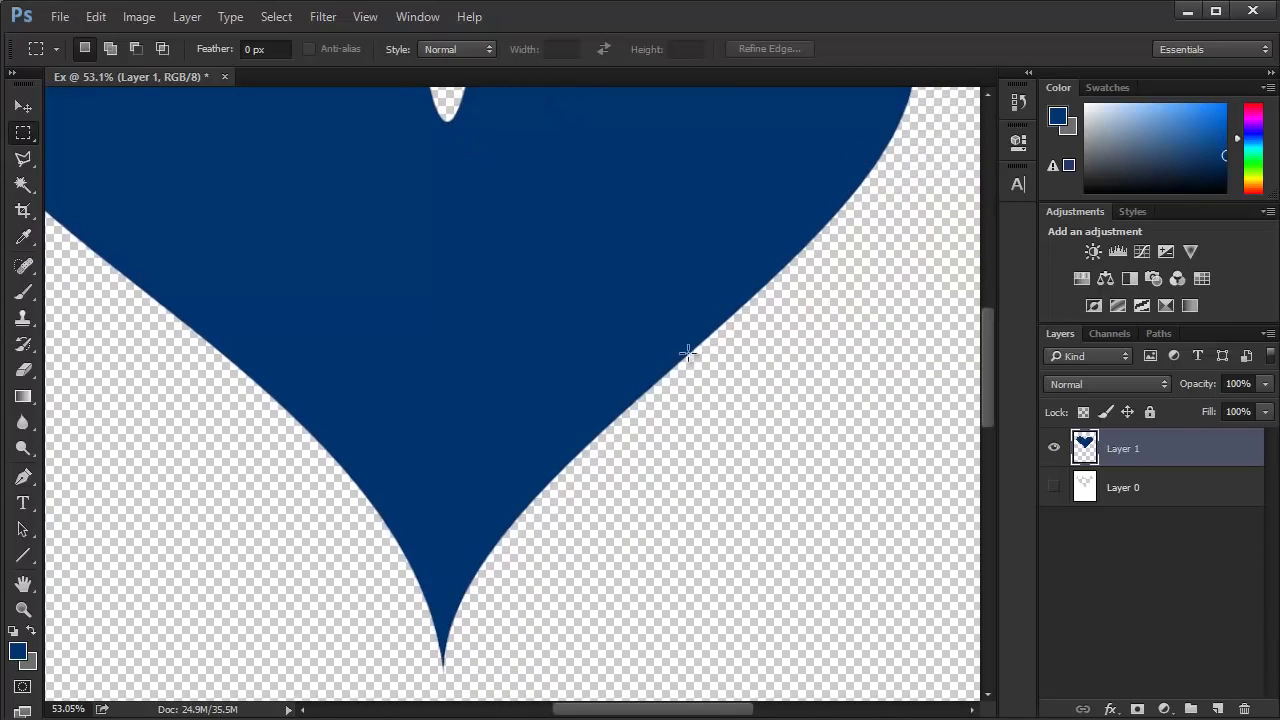
key(XF86AudioLowerVolume)
key(XF86AudioLowerVolume)
key(XF86AudioLowerVolume)
key(XF86AudioLowerVolume)
key(XF86AudioLowerVolume)
key(XF86AudioLowerVolume)
key(XF86AudioLowerVolume)
key(XF86AudioLowerVolume)
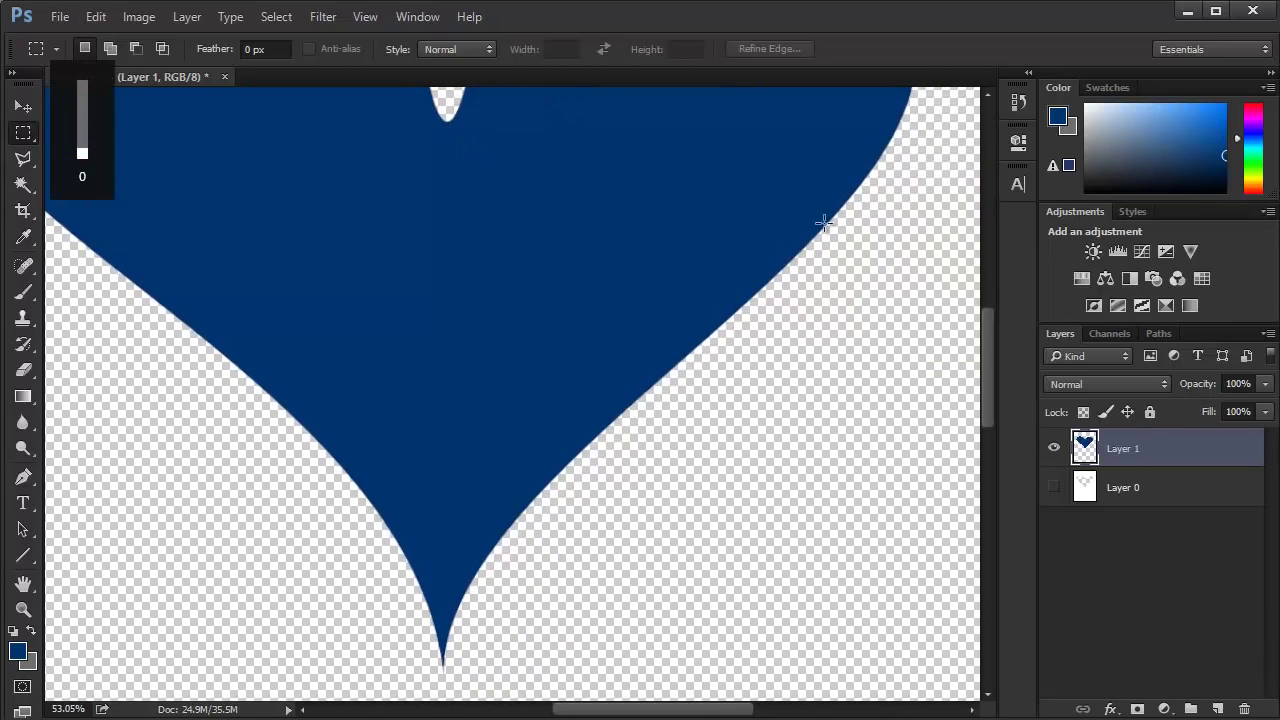
Revert the document history to the Make Layer state so the heart is an unpainted path on Layer 0 again.
key(ctrl+0)
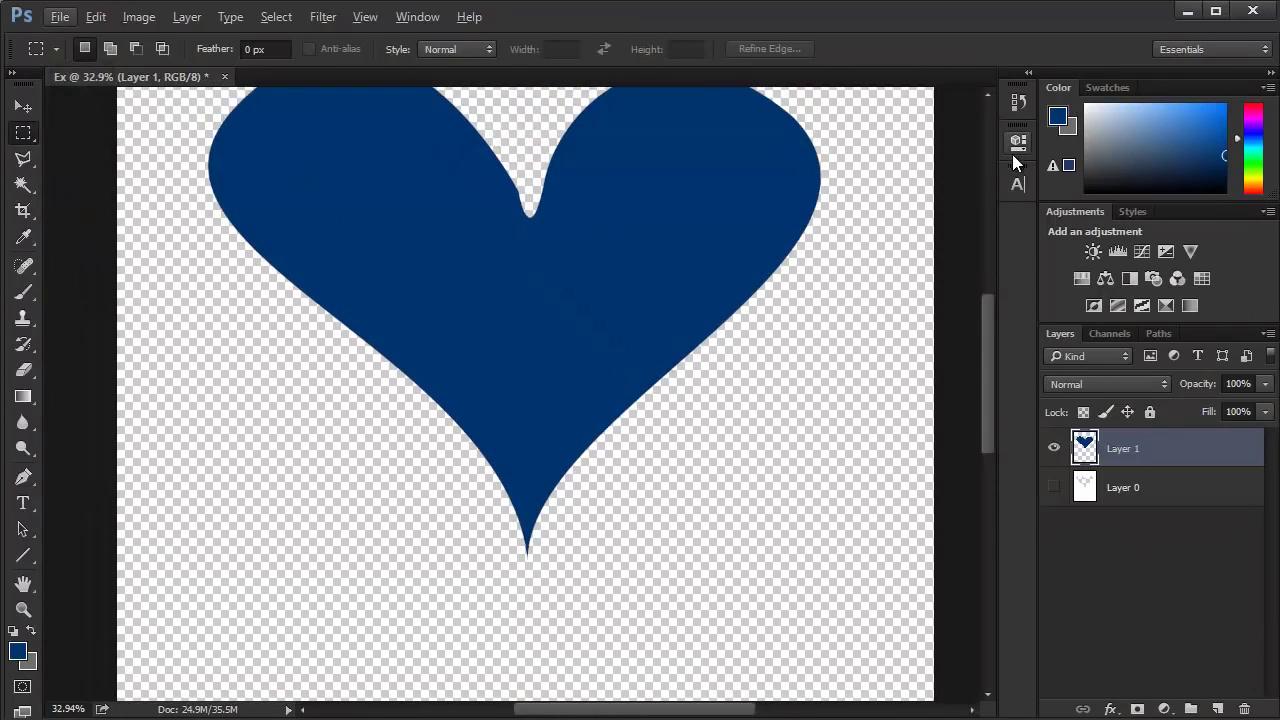
click(1019, 103)
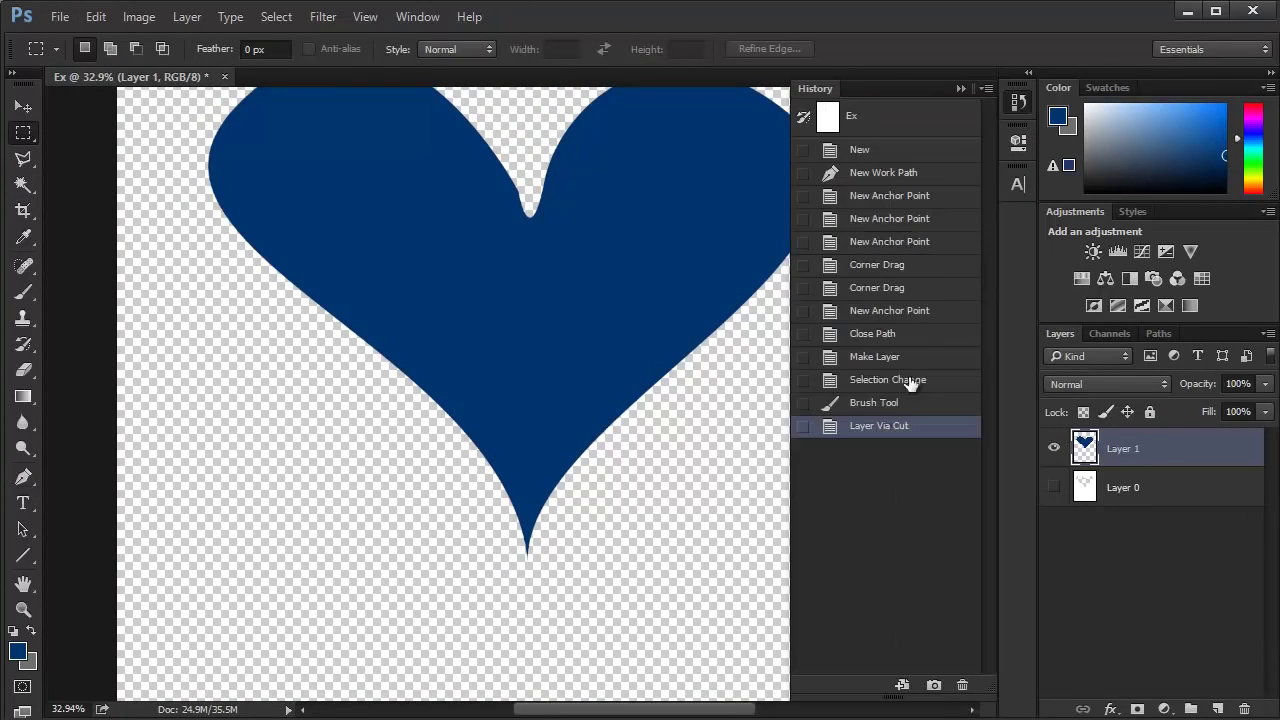
click(867, 385)
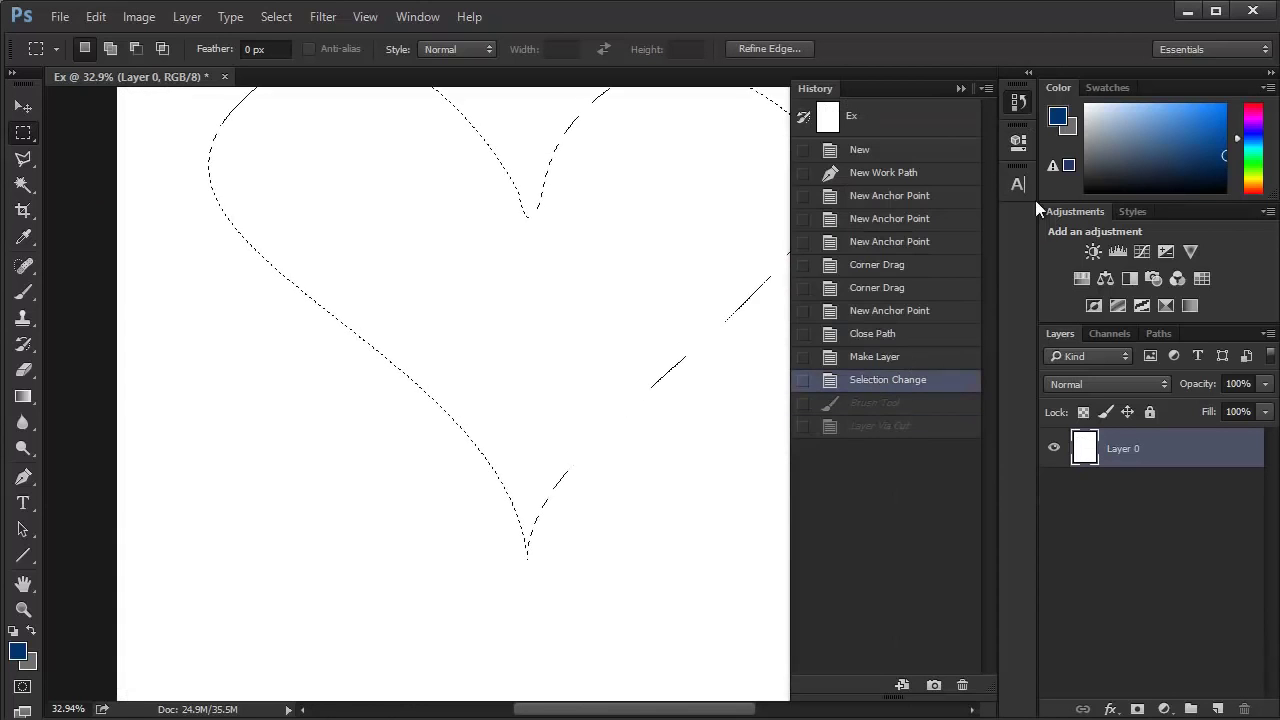
click(1023, 108)
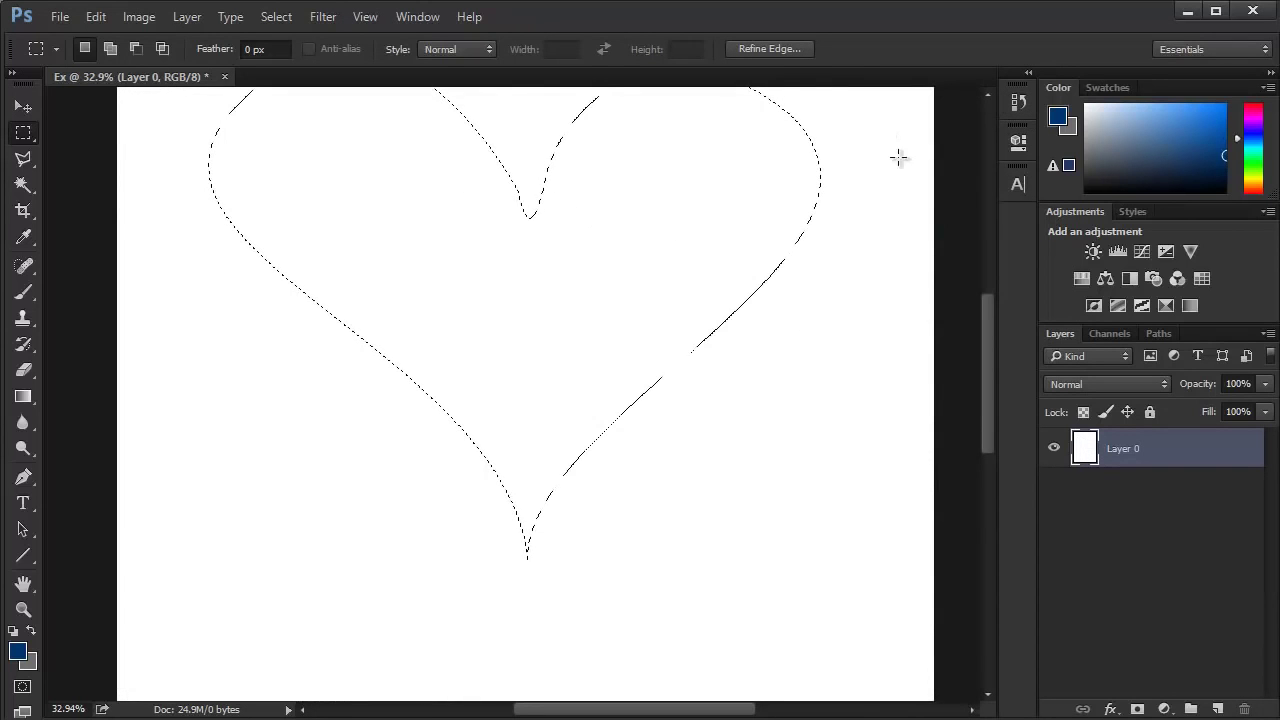
click(1006, 107)
click(262, 49)
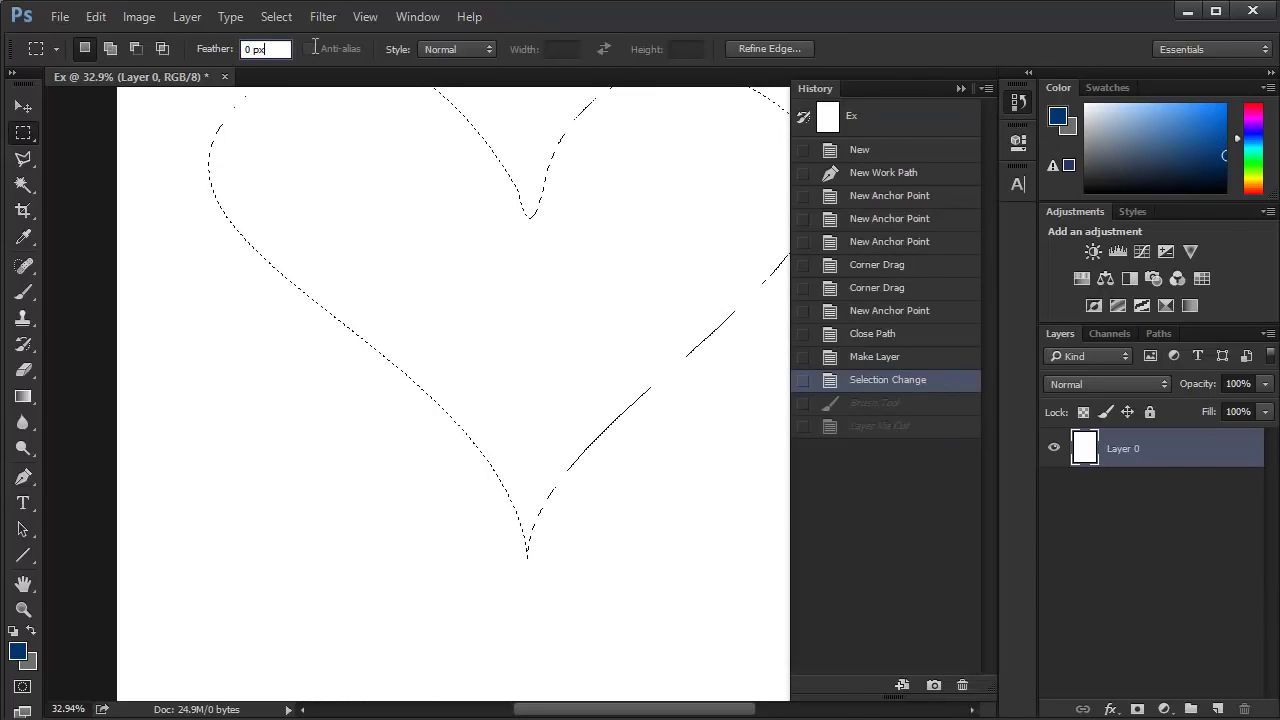
click(875, 356)
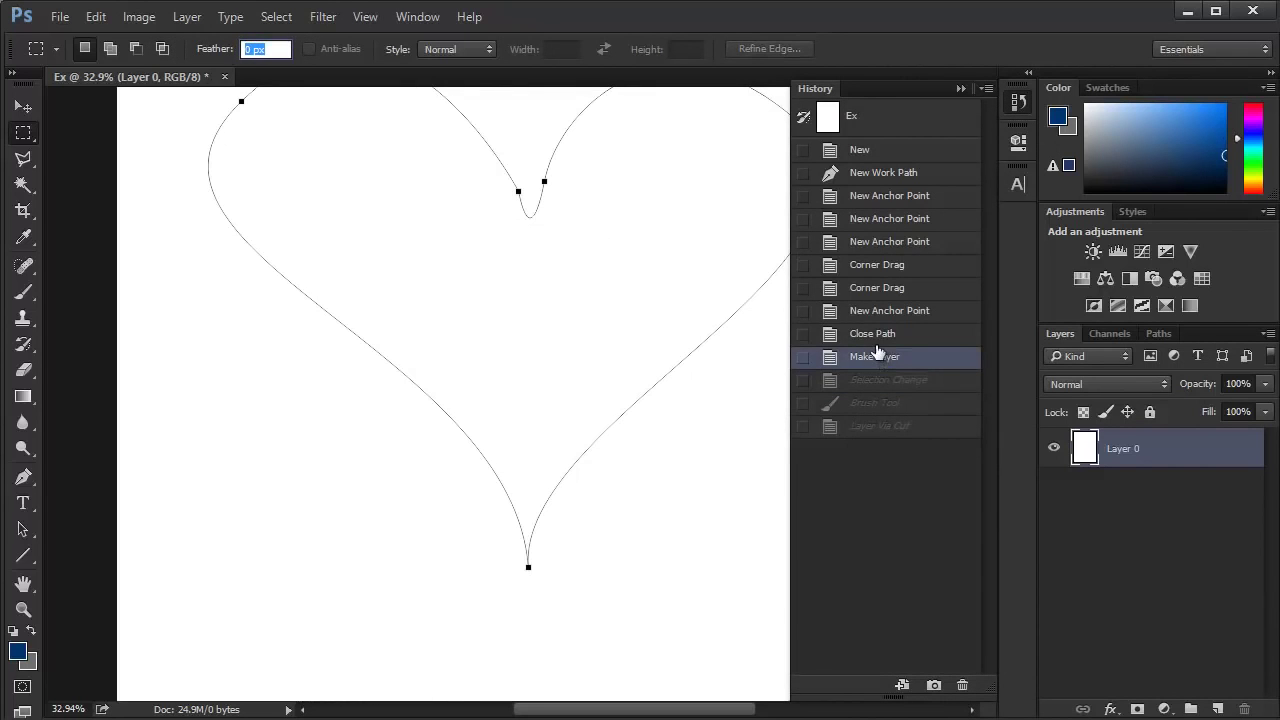
click(1018, 101)
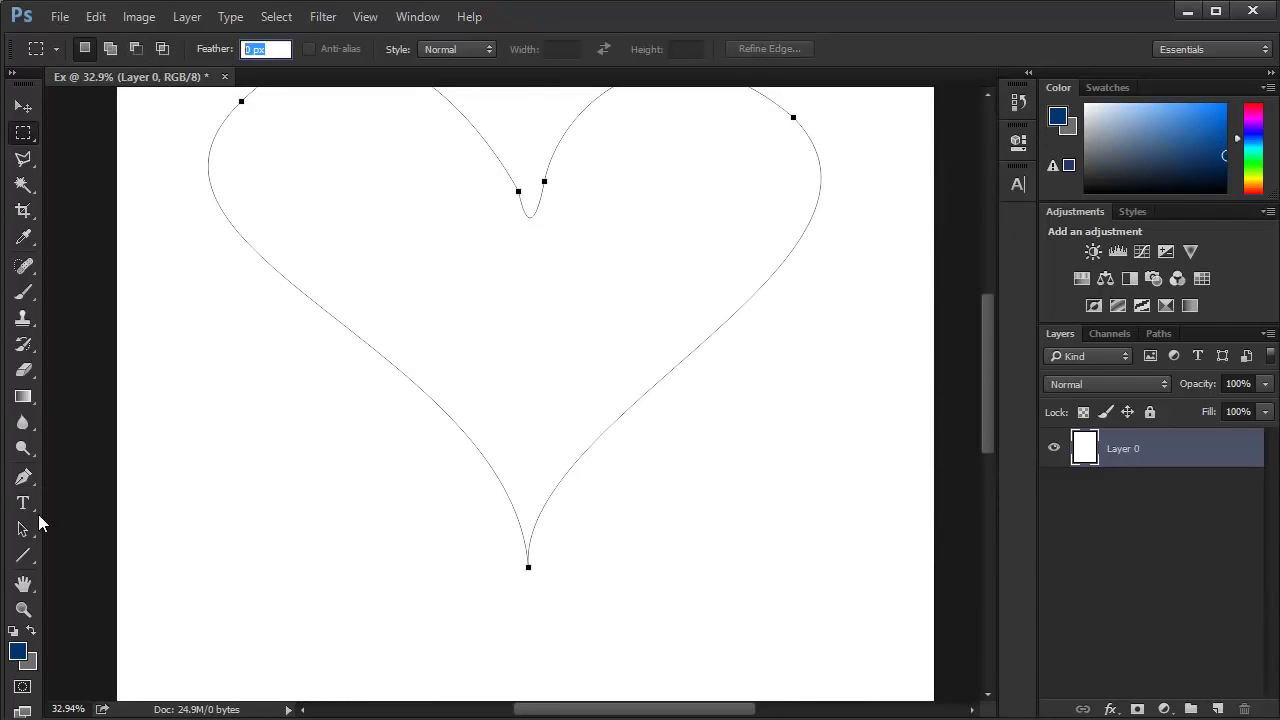
Make a new anti-aliased selection from the heart path with a feather radius of 10 pixels.
click(22, 478)
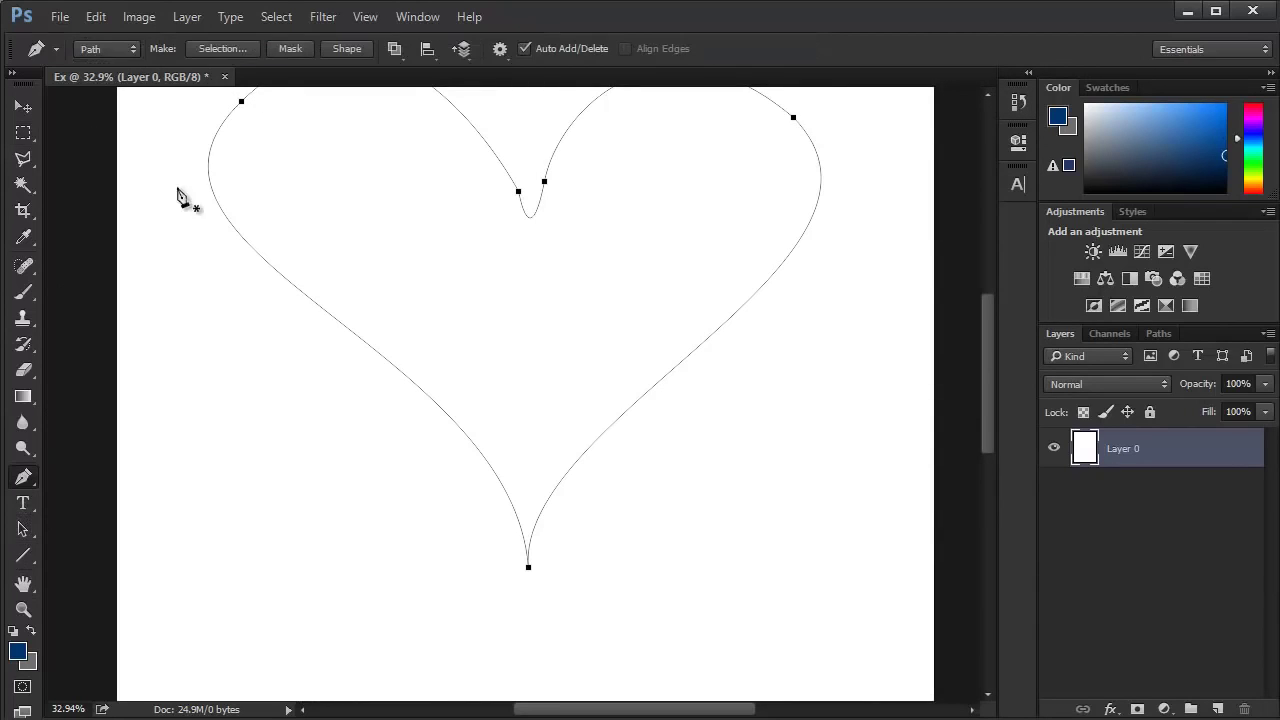
click(209, 49)
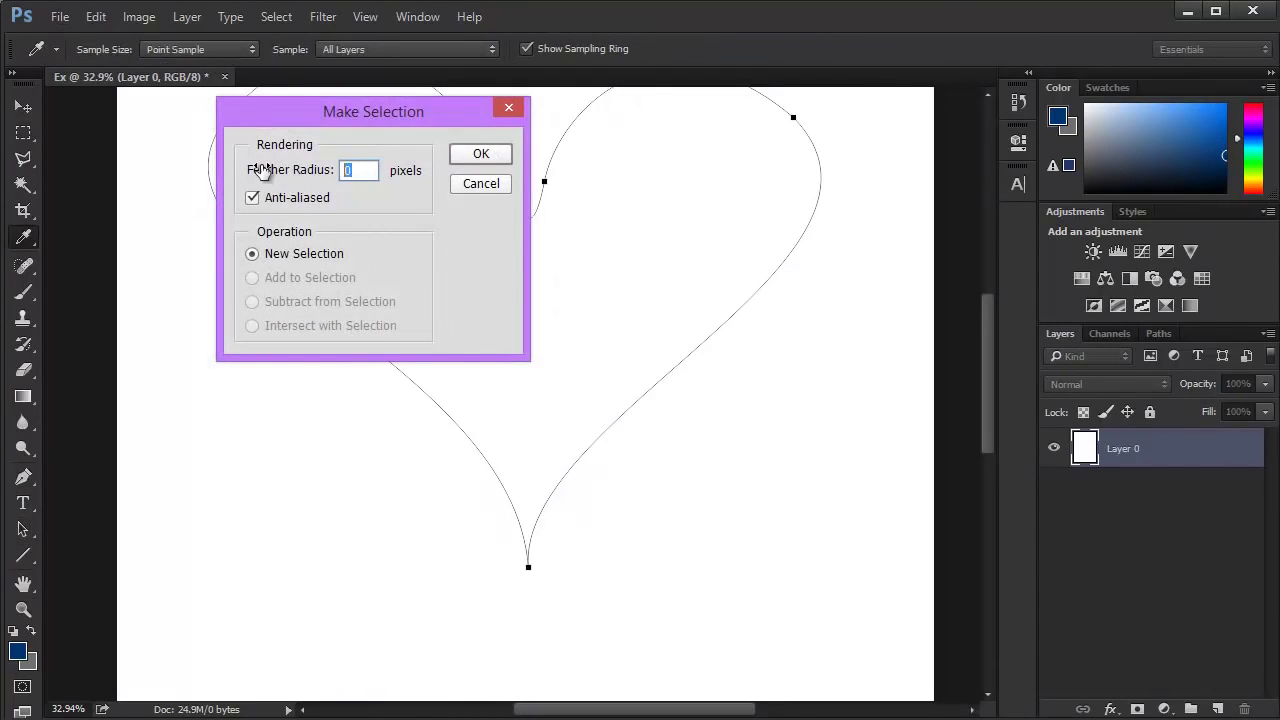
text(10)
key(Return)
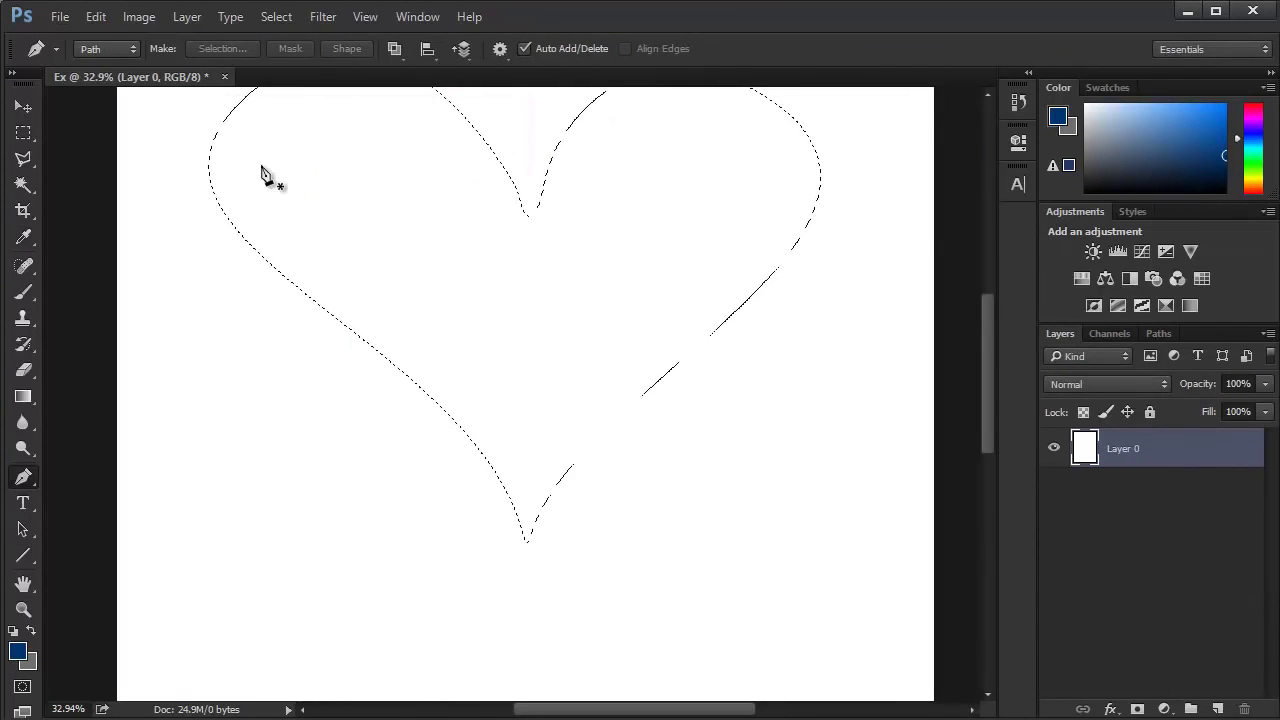
Fill the feathered heart selection on Layer 0 with a custom bright red color.
scroll(320, 371, down, 3)
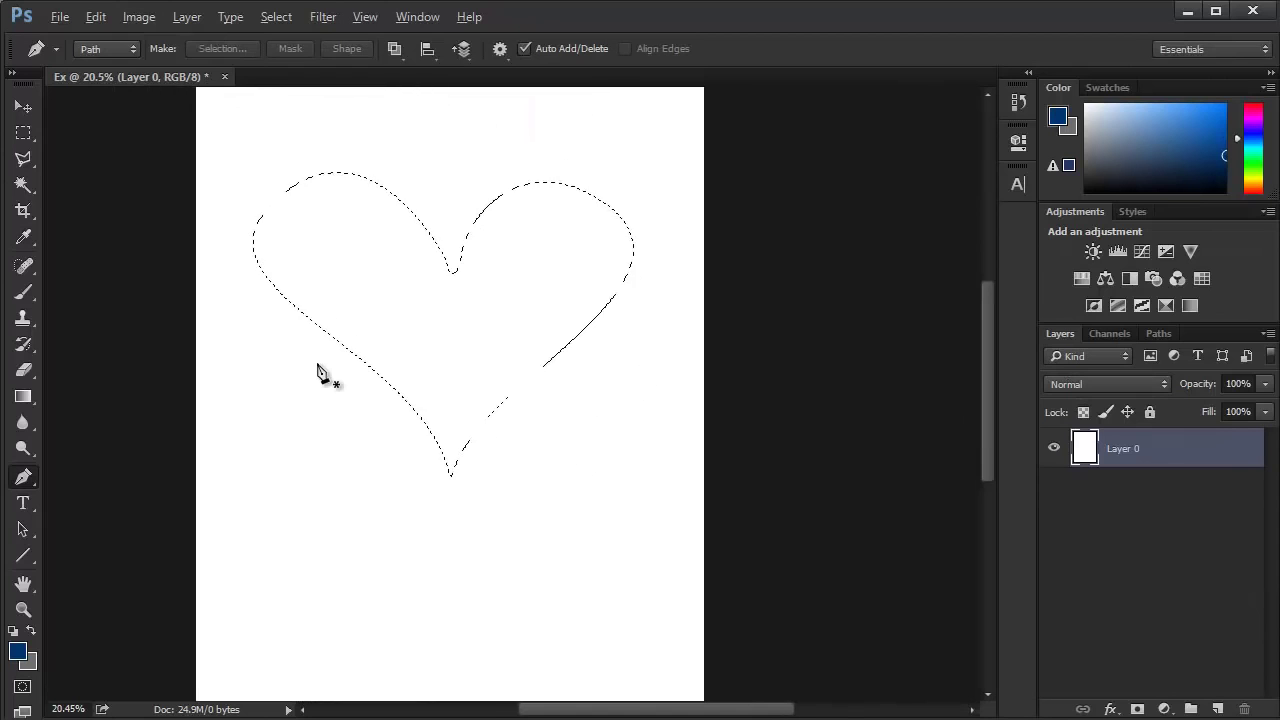
click(93, 18)
click(82, 18)
click(95, 20)
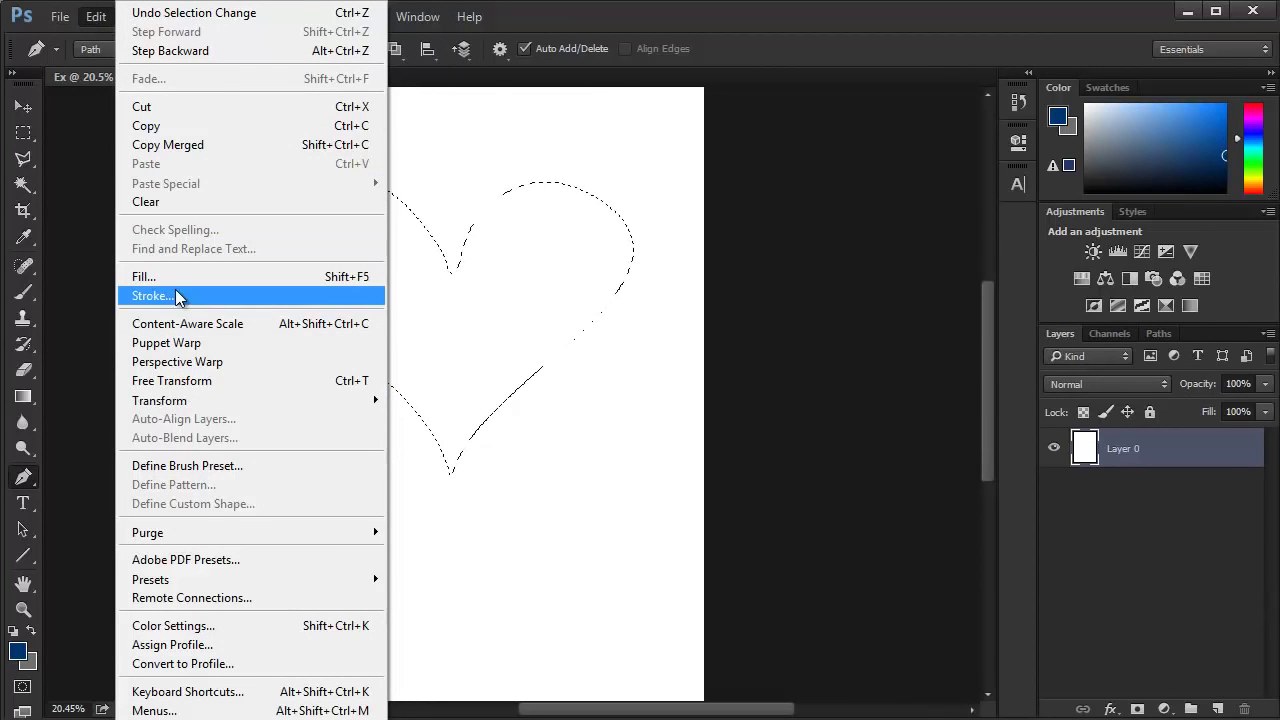
click(150, 277)
click(859, 201)
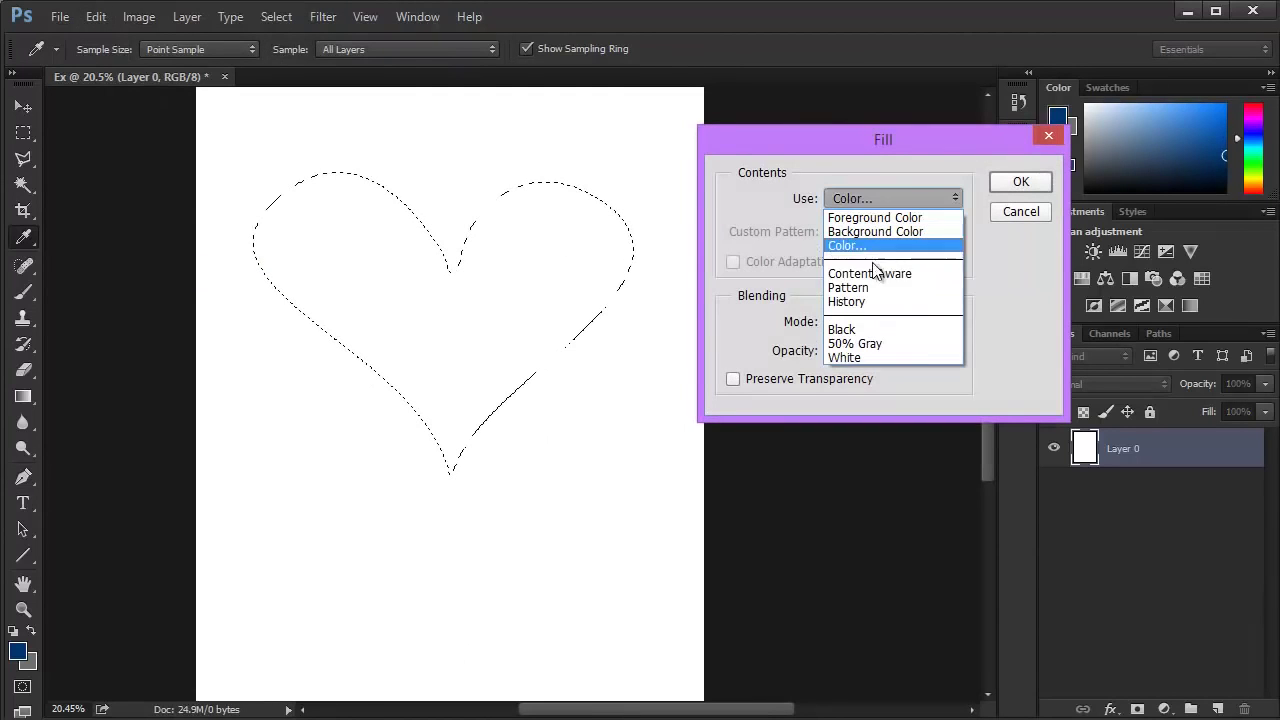
click(865, 242)
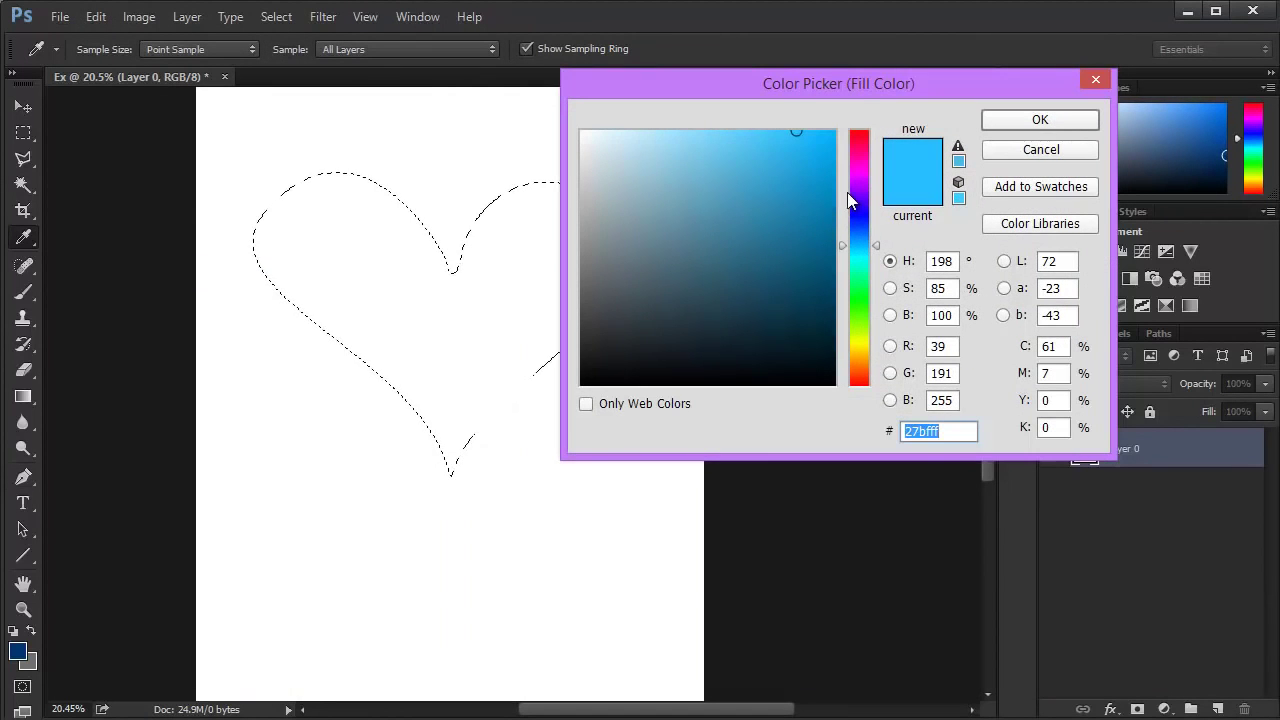
drag(852, 195, 862, 121)
drag(779, 150, 845, 122)
click(990, 120)
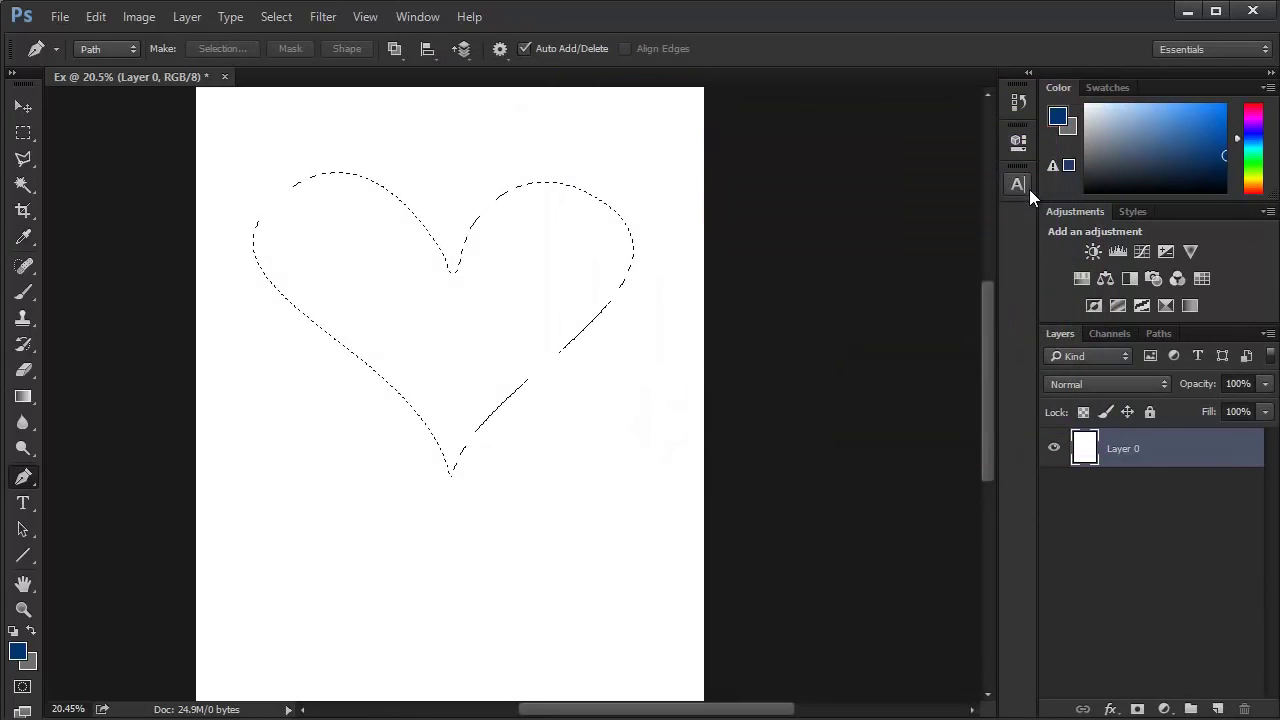
scroll(808, 411, up, 2)
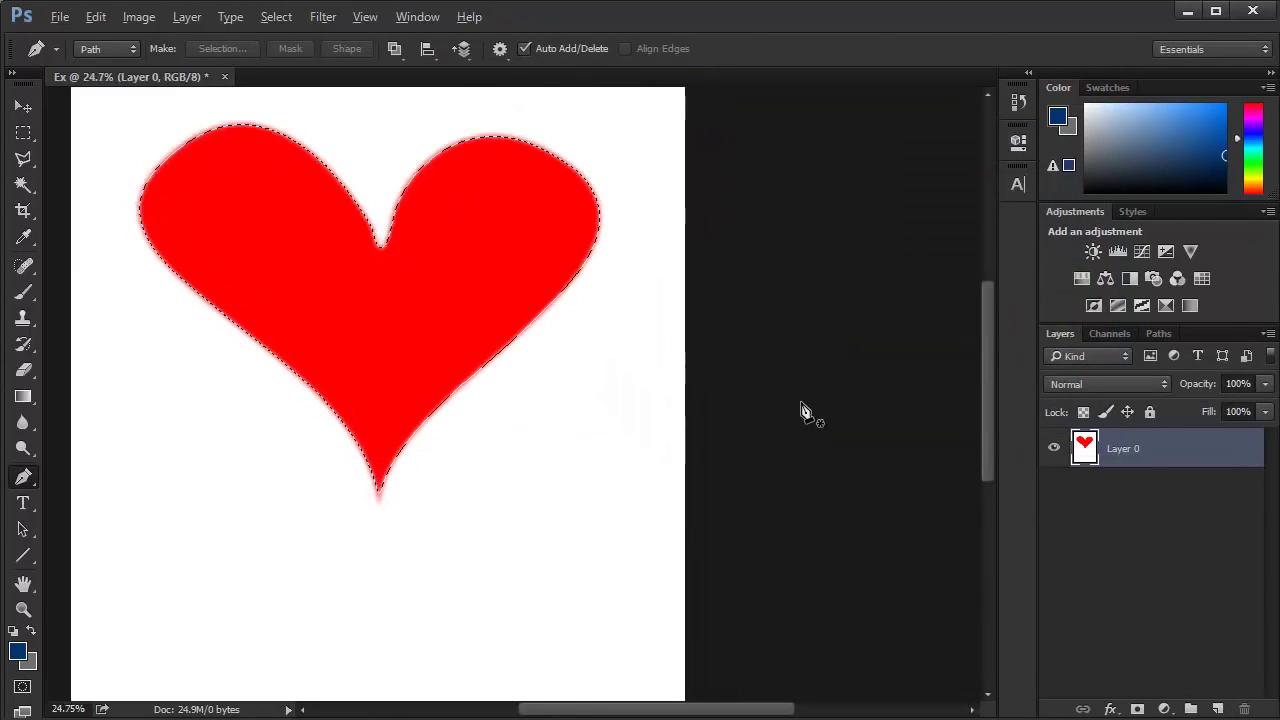
scroll(808, 411, down, 1)
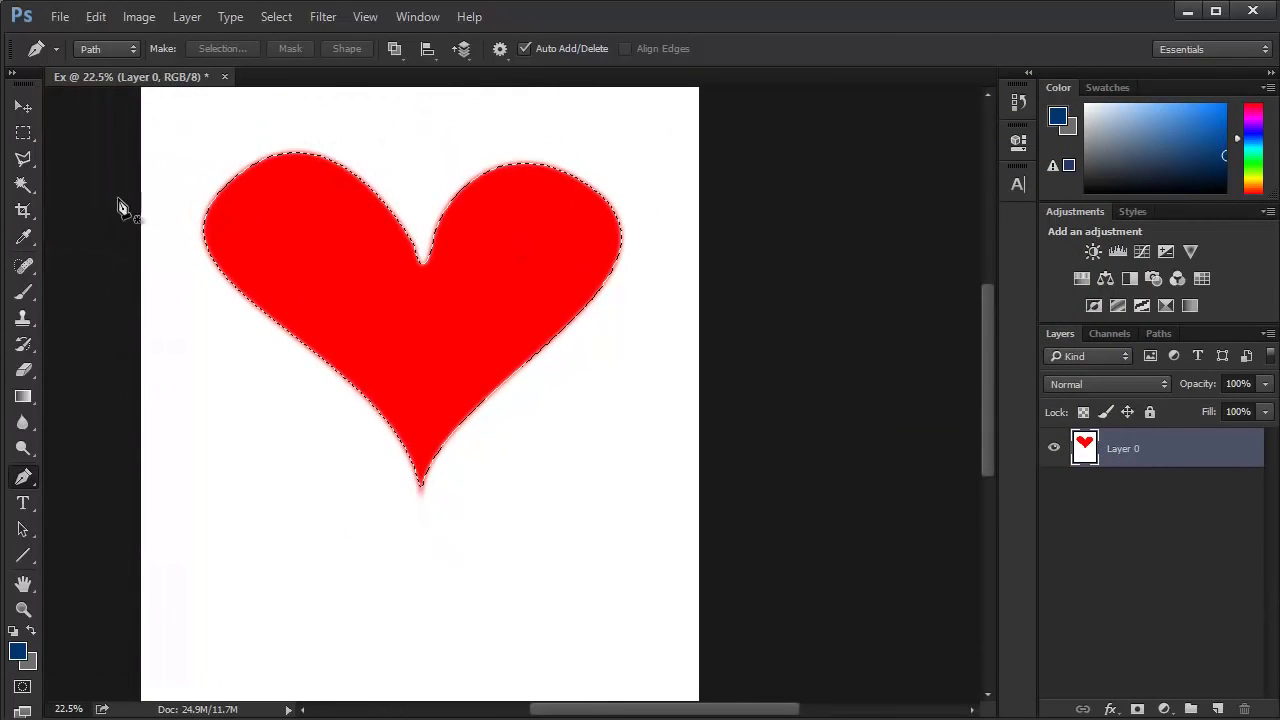
Cut the red heart onto its own layer using the Rectangular Marquee, hide Layer 0 and inspect the feathered edge.
click(23, 132)
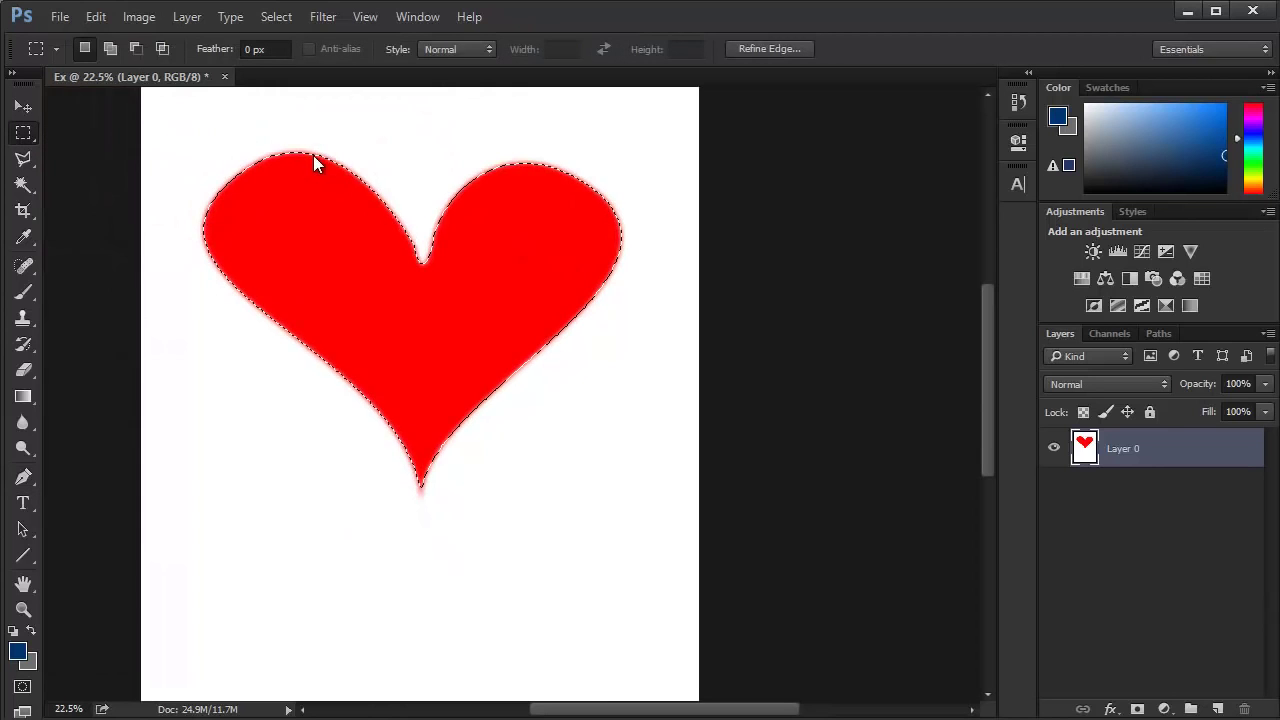
right_click(313, 155)
click(375, 320)
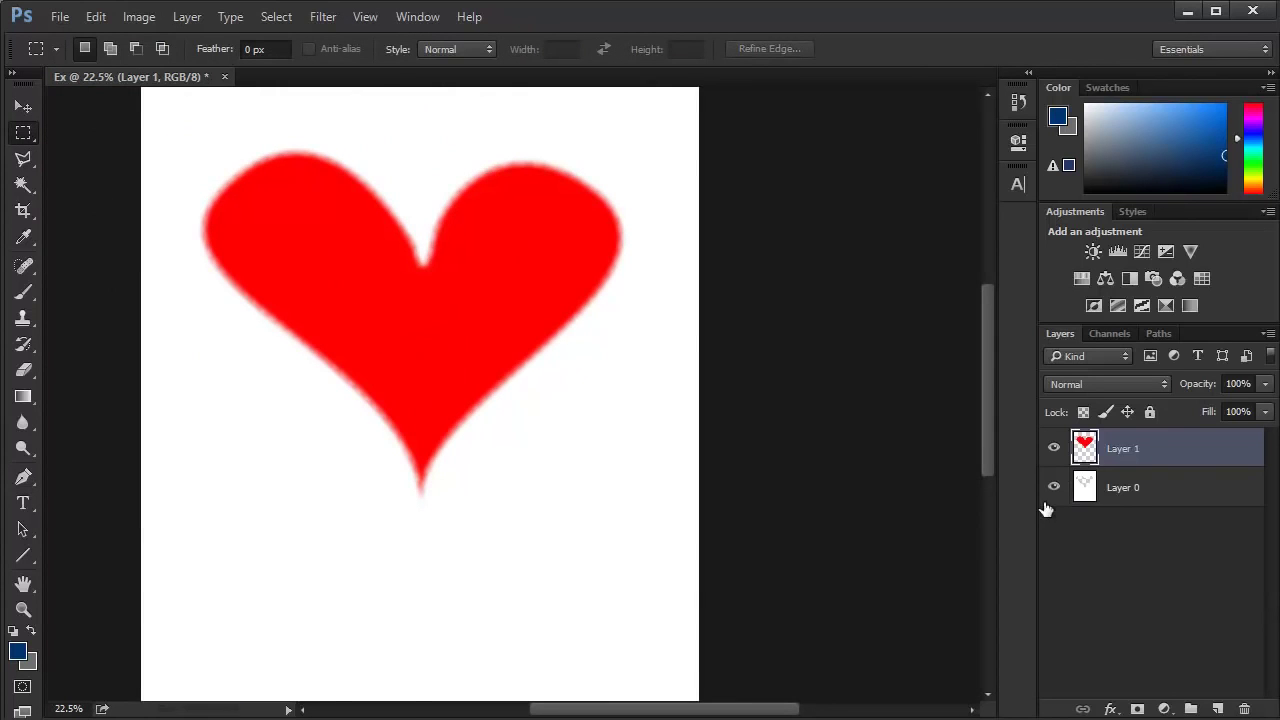
click(1053, 487)
scroll(464, 370, up, 5)
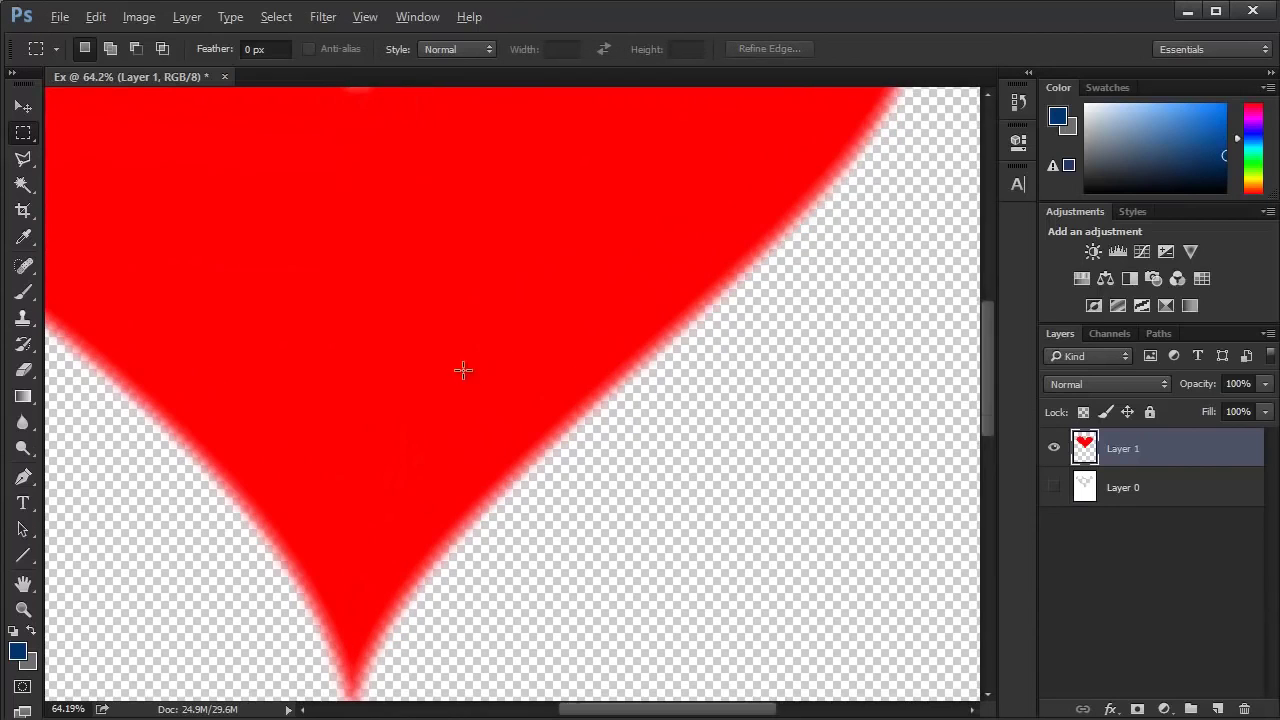
scroll(704, 401, up, 3)
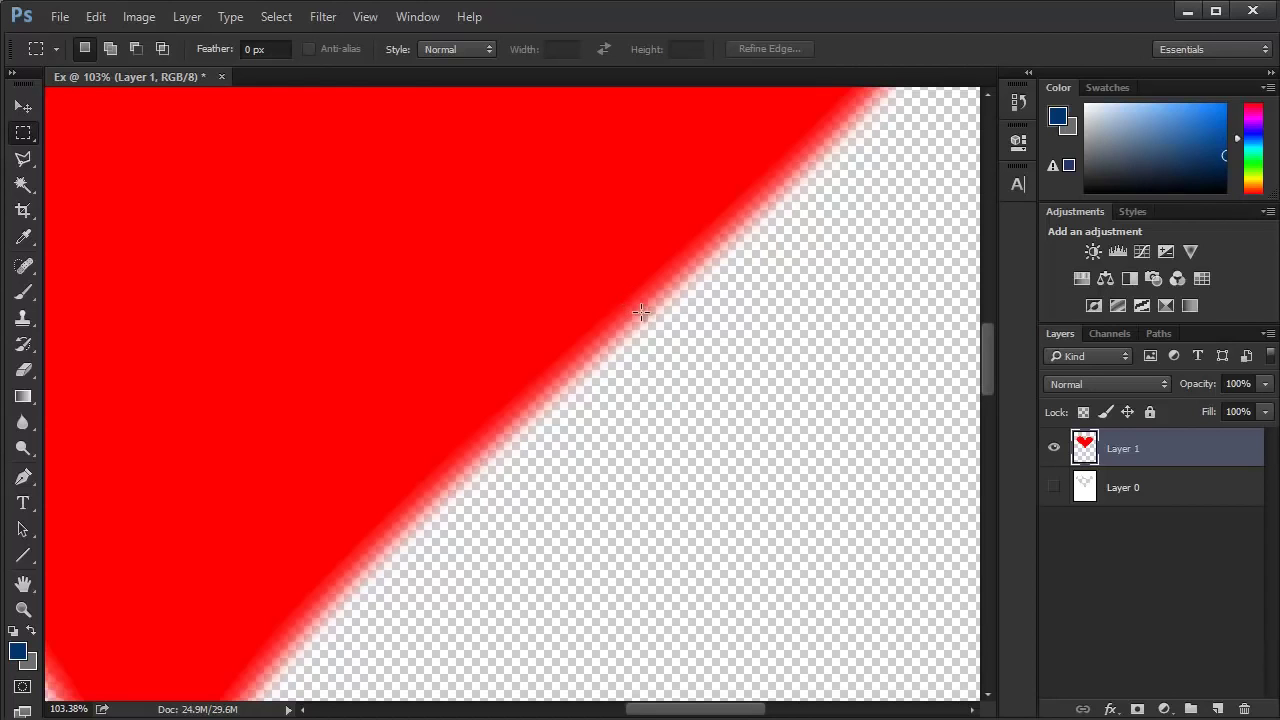
key(ctrl+0)
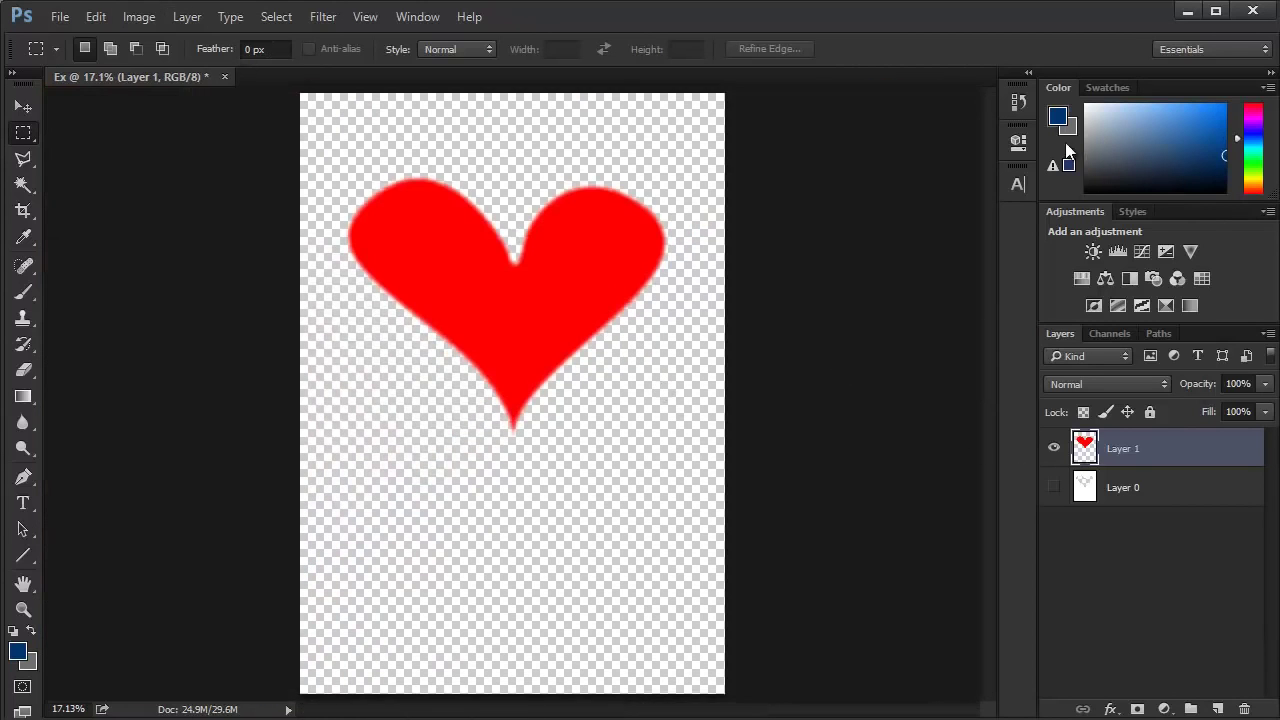
Revert the history to the red fill, before the heart was cut onto its own layer.
click(1016, 104)
click(884, 383)
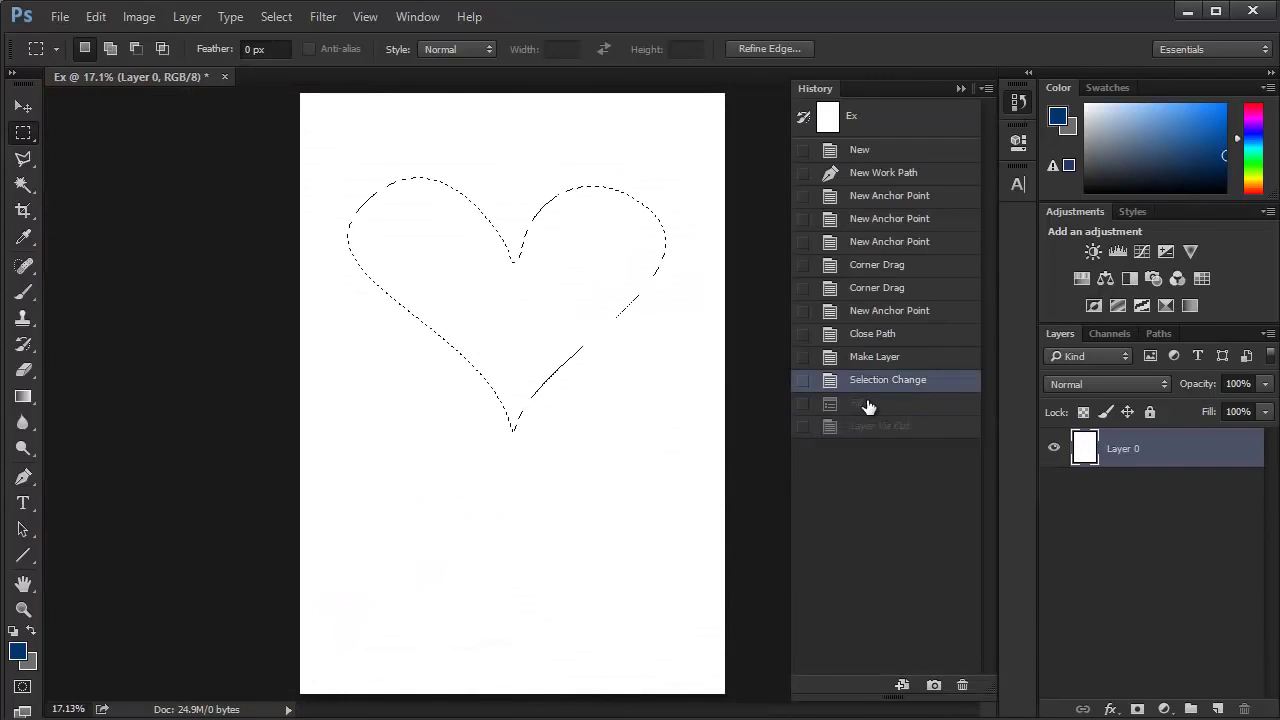
click(866, 403)
click(780, 208)
scroll(651, 270, up, 2)
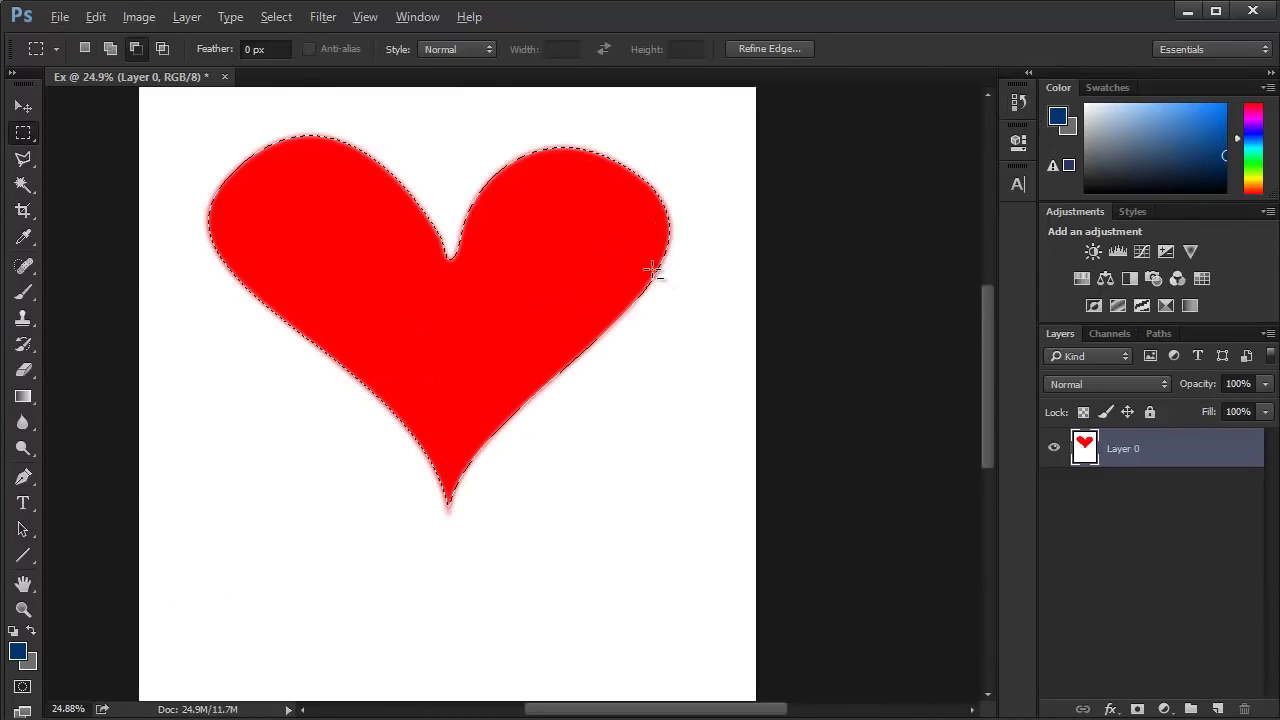
Try a 30 px feather for the Rectangular Marquee and set it to 100 px.
click(268, 49)
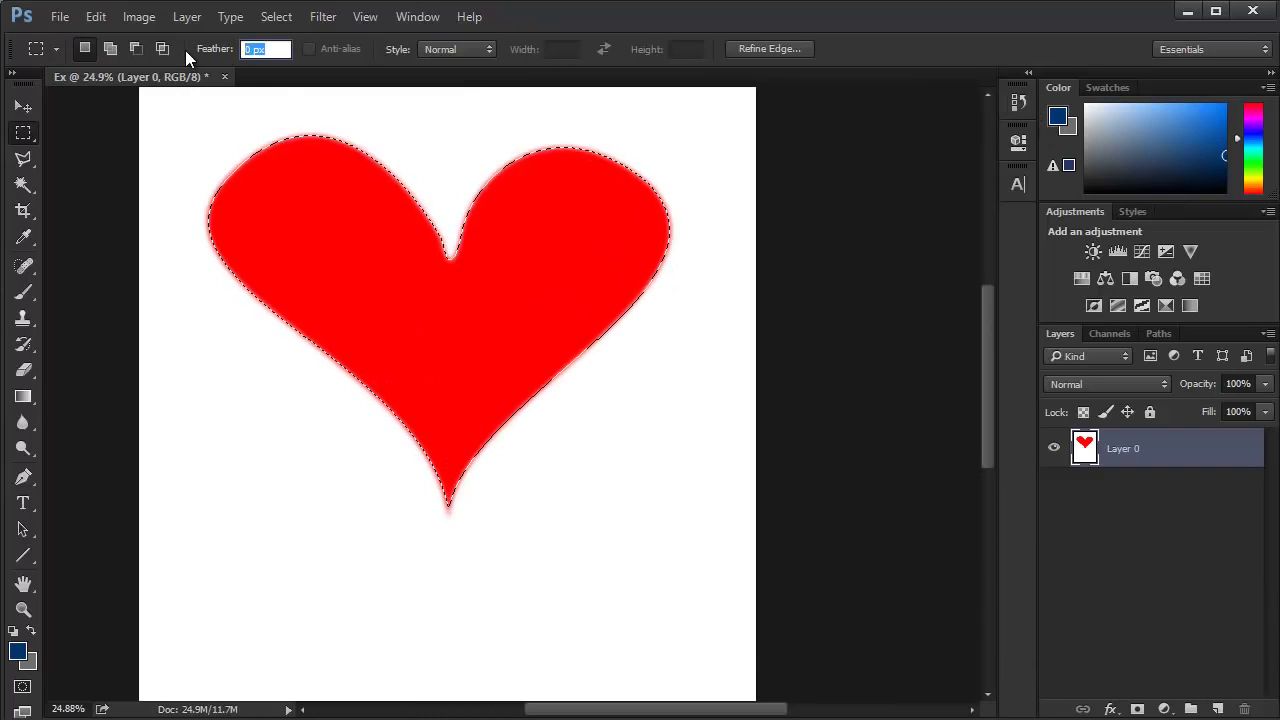
text(30)
key(Return)
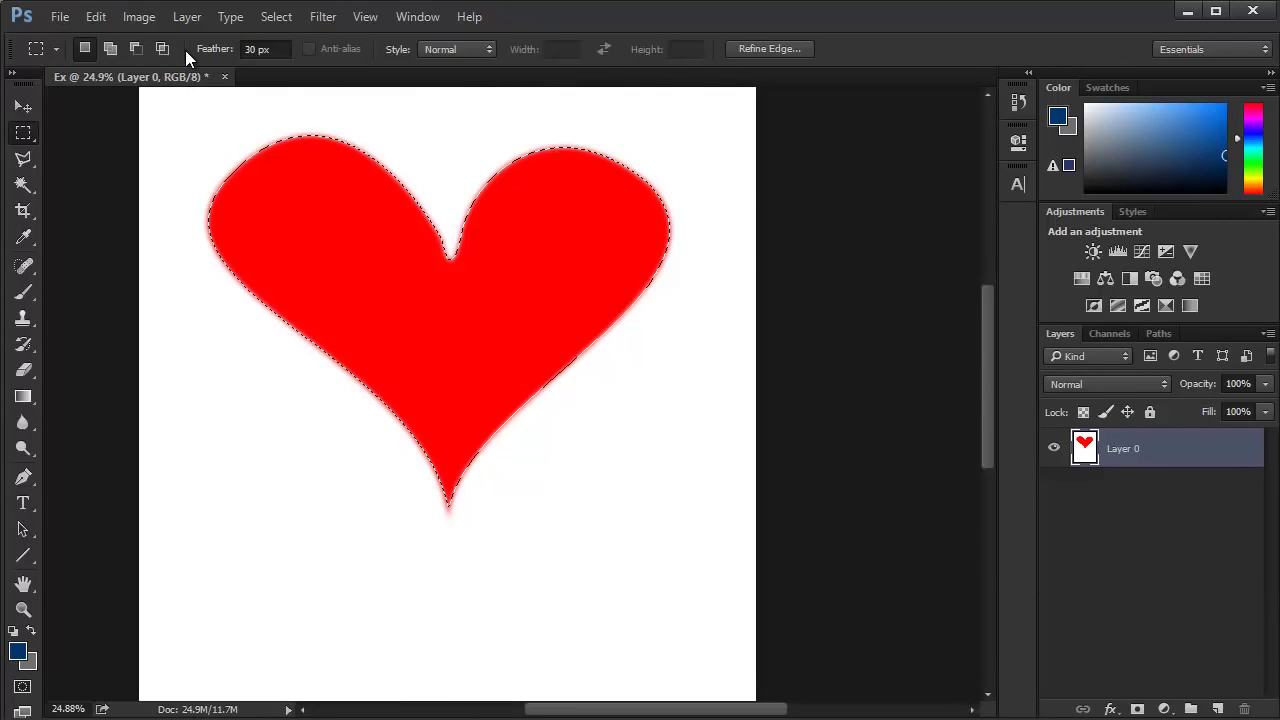
key(Return)
text(100)
key(Return)
Cut the selected red heart from Layer 0 onto a new layer and hide Layer 0.
right_click(329, 134)
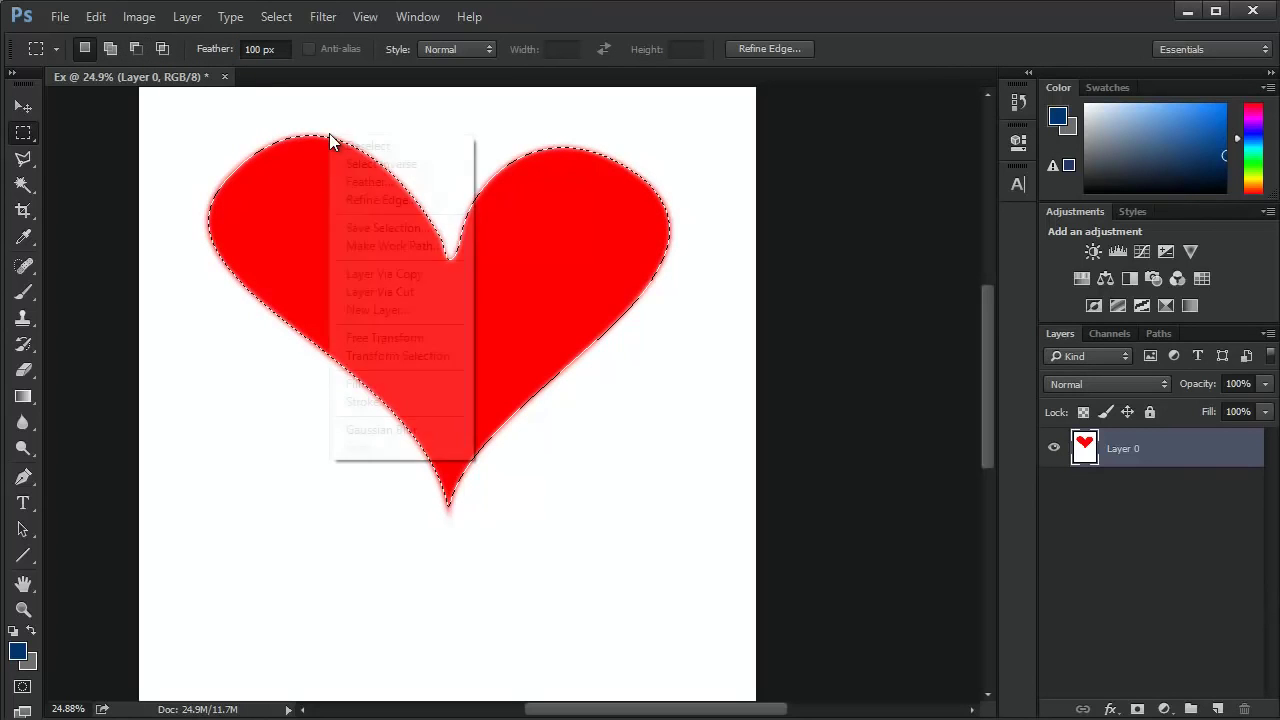
click(366, 292)
click(1053, 487)
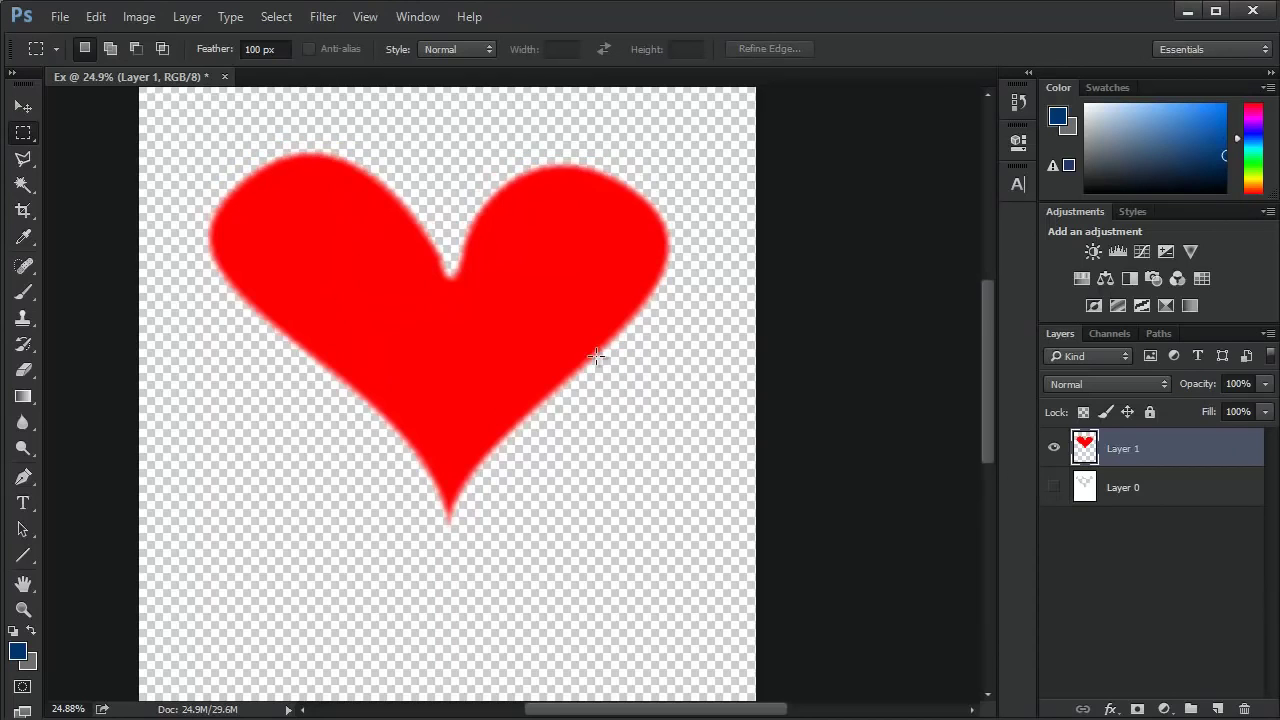
Examine the red heart's feathered edge at several magnifications and activate the Move tool.
scroll(596, 355, up, 3)
scroll(604, 340, up, 2)
scroll(606, 340, down, 3)
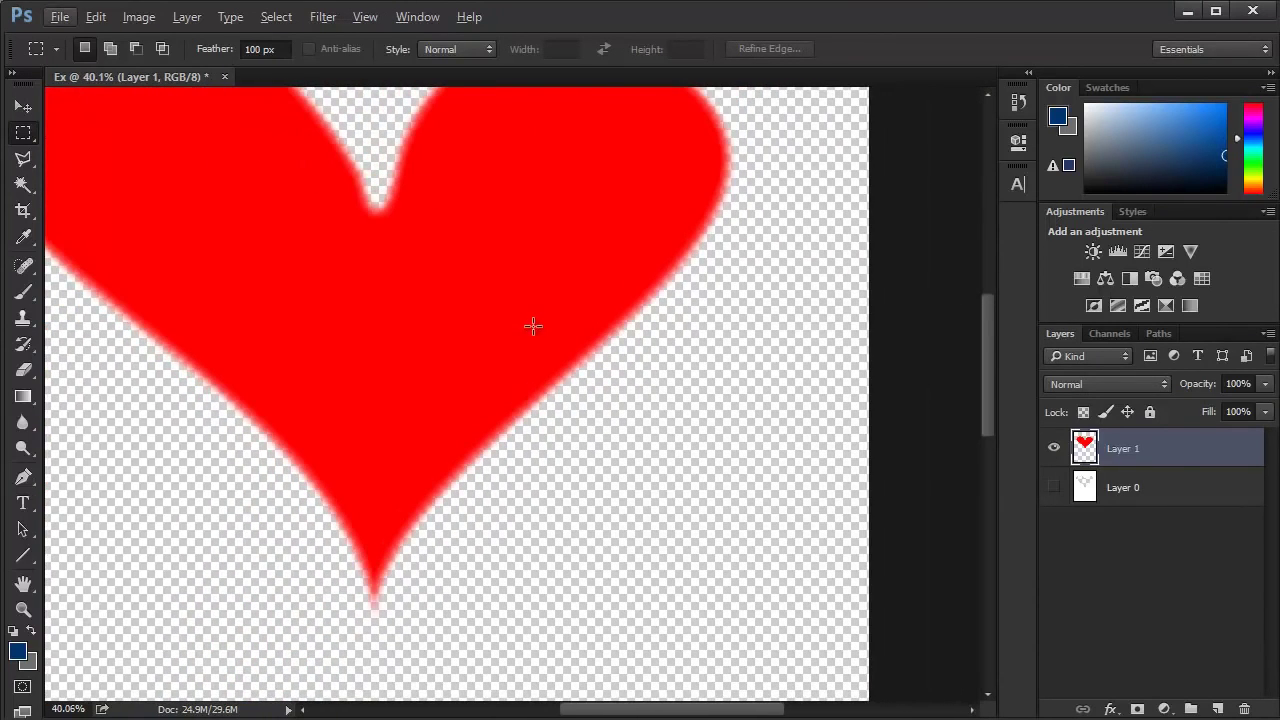
scroll(533, 325, down, 2)
scroll(533, 325, down, 2)
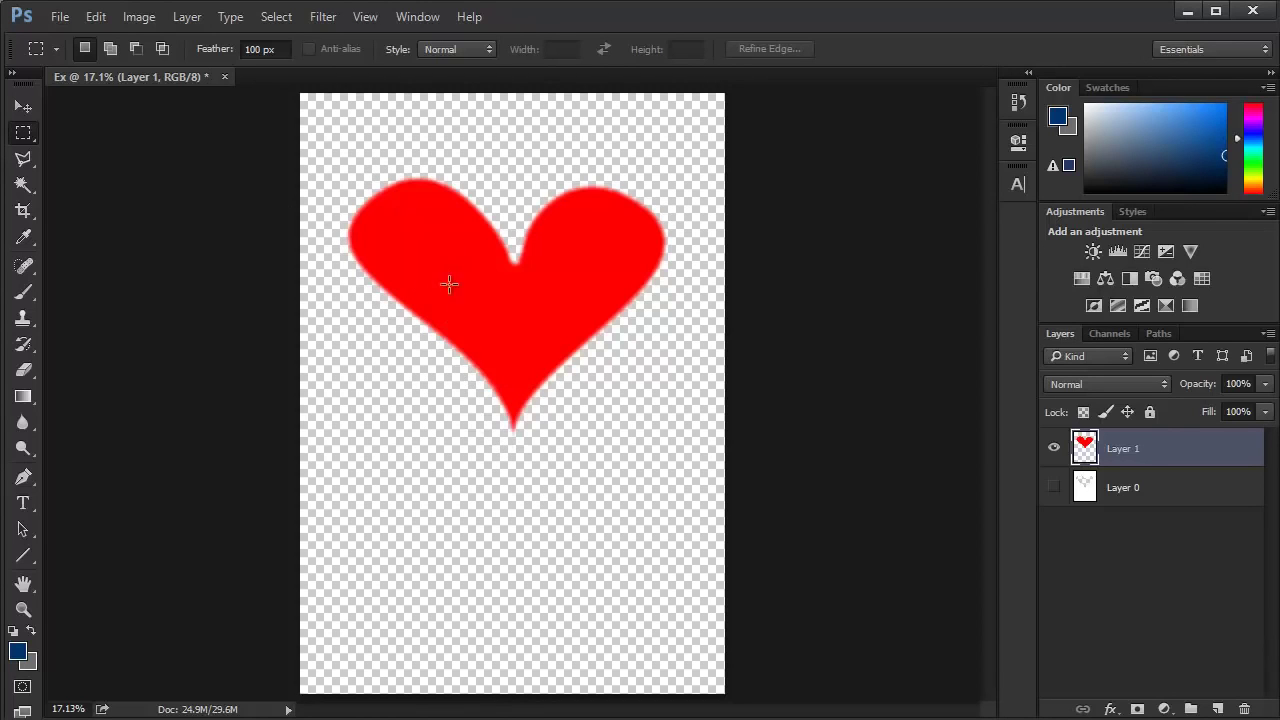
scroll(480, 288, up, 2)
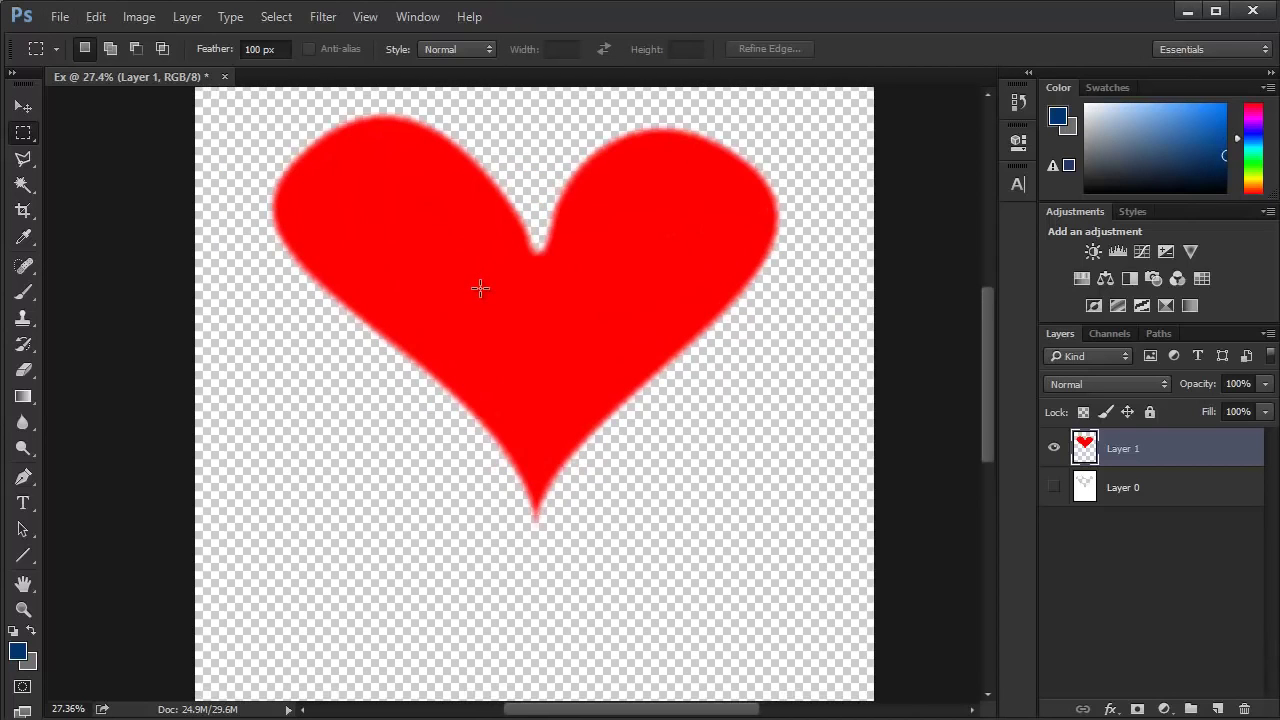
scroll(420, 314, down, 1)
click(23, 106)
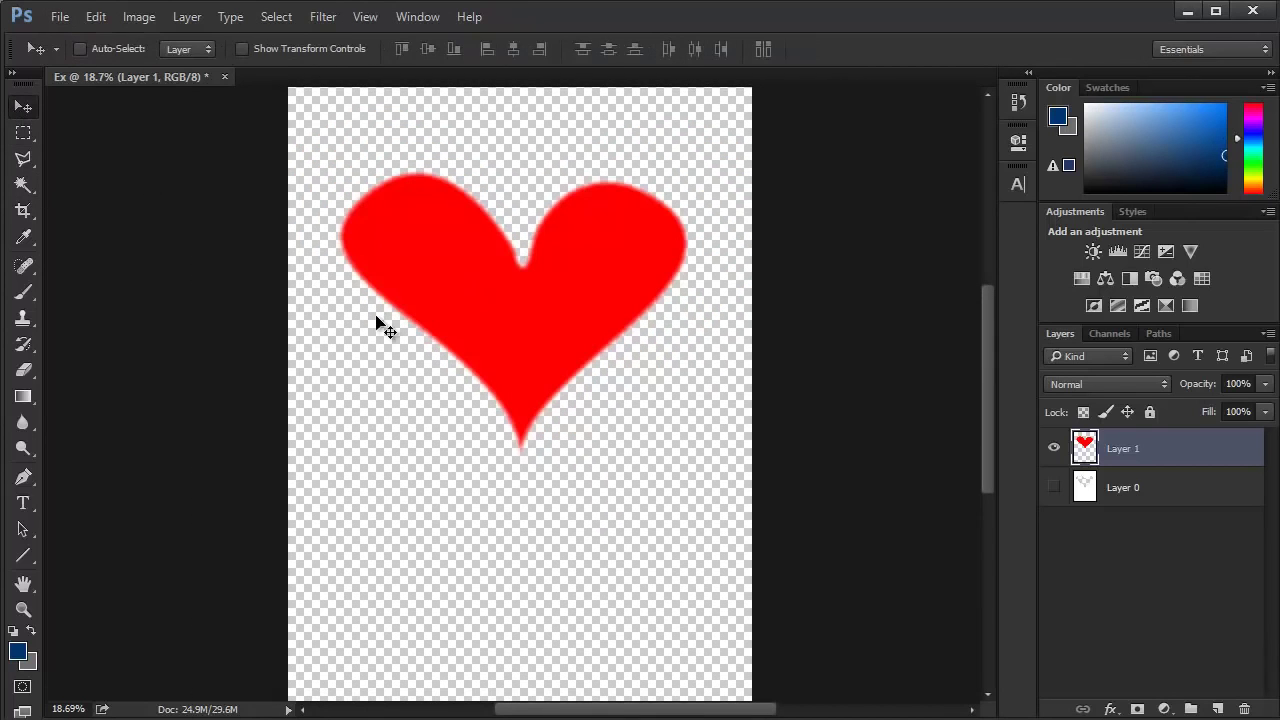